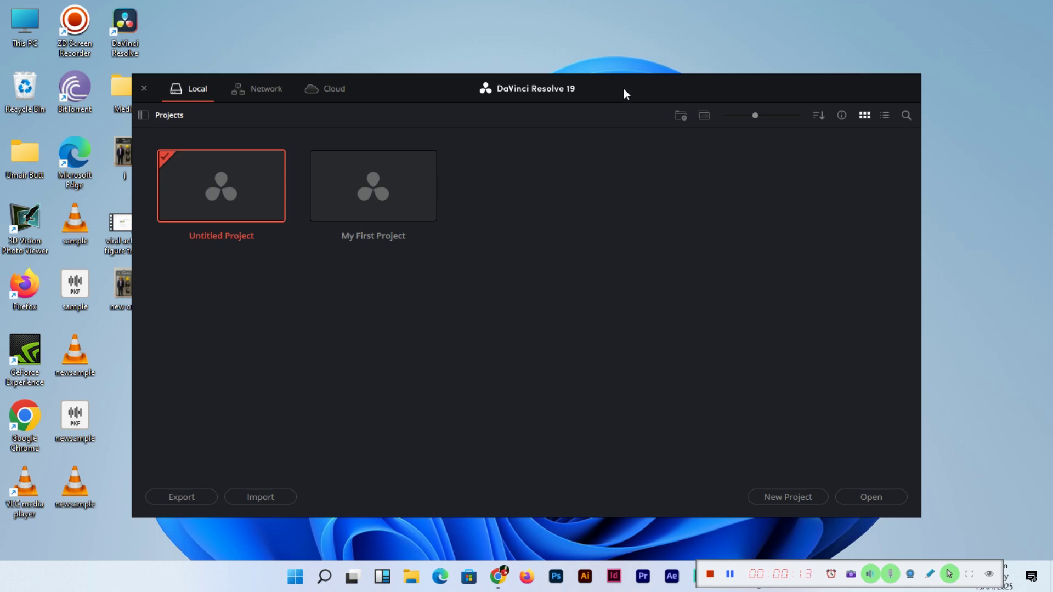
Open My First Project and bring up the empty Media Pool's context menu for adding clips.
left_click_drag(624, 89, 601, 85)
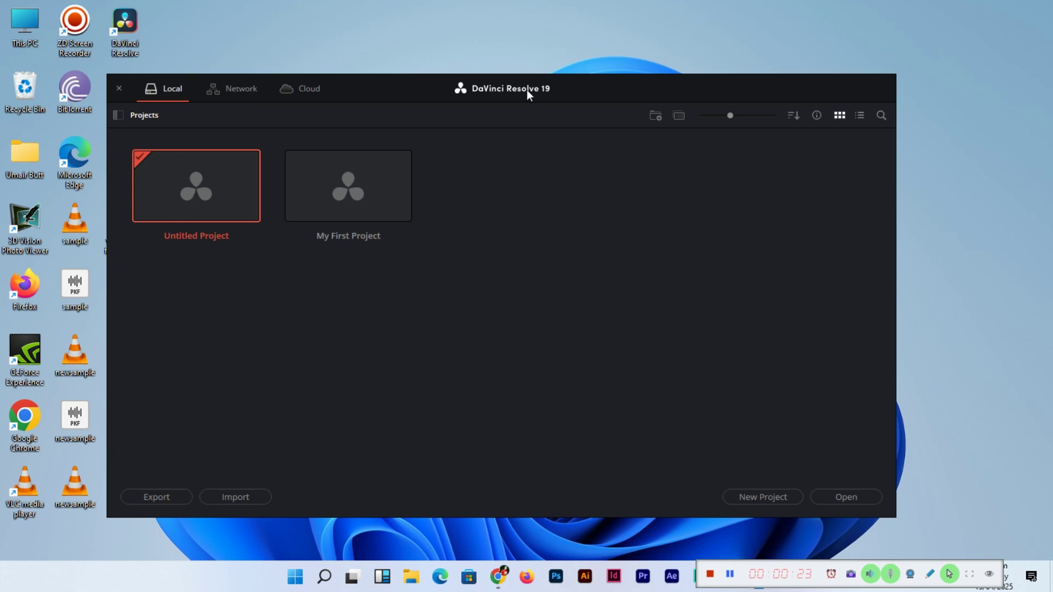
double_click(362, 201)
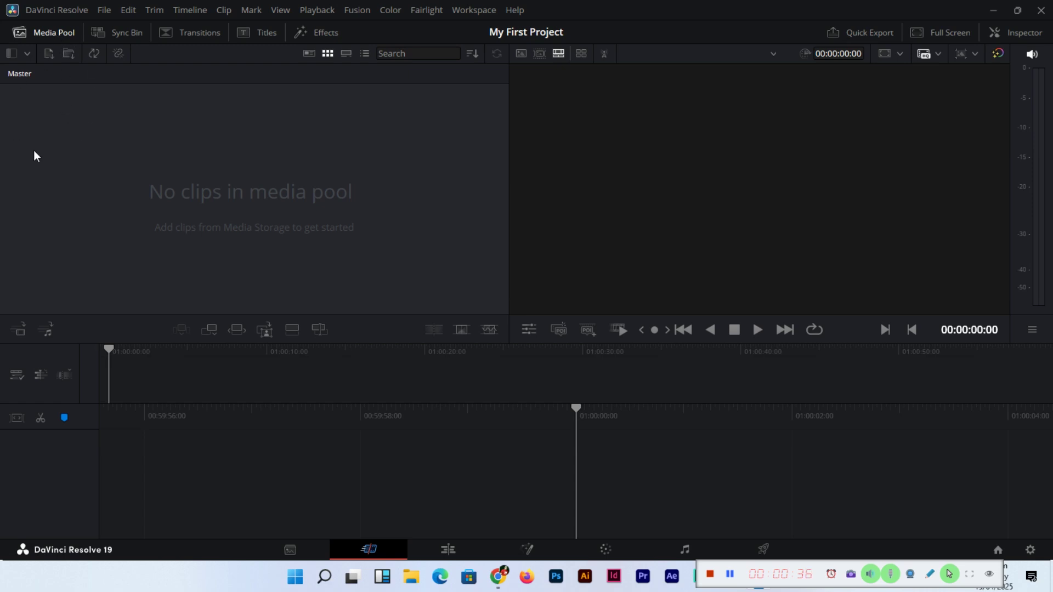
left_click(201, 33)
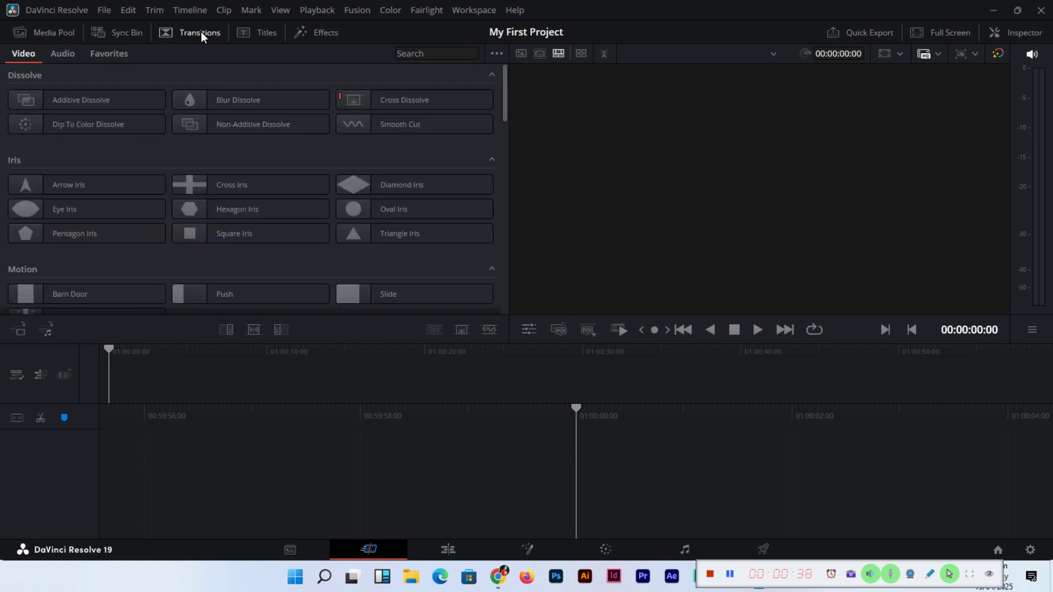
left_click(60, 34)
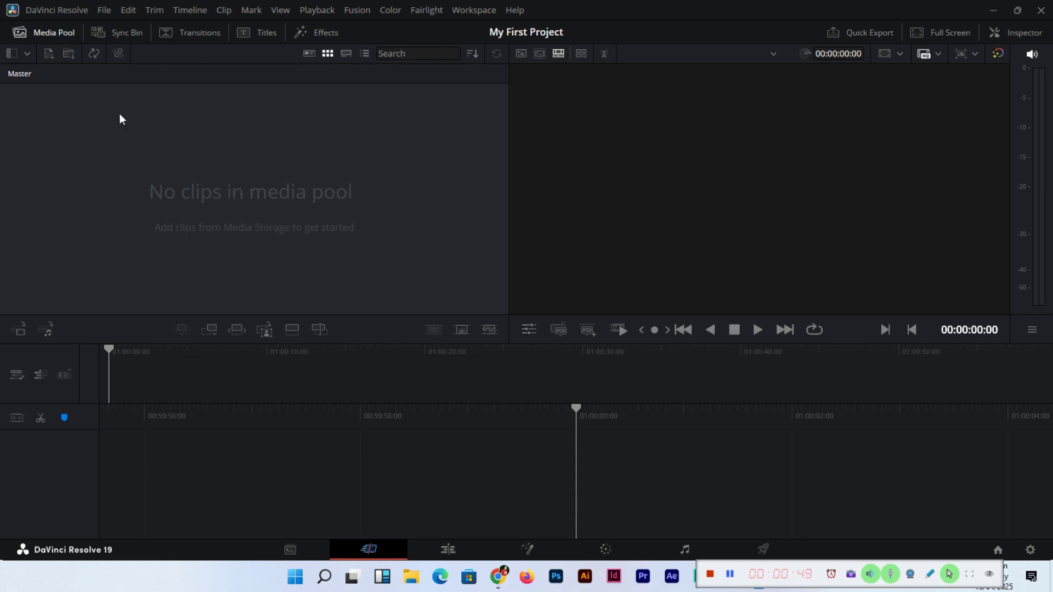
right_click(194, 149)
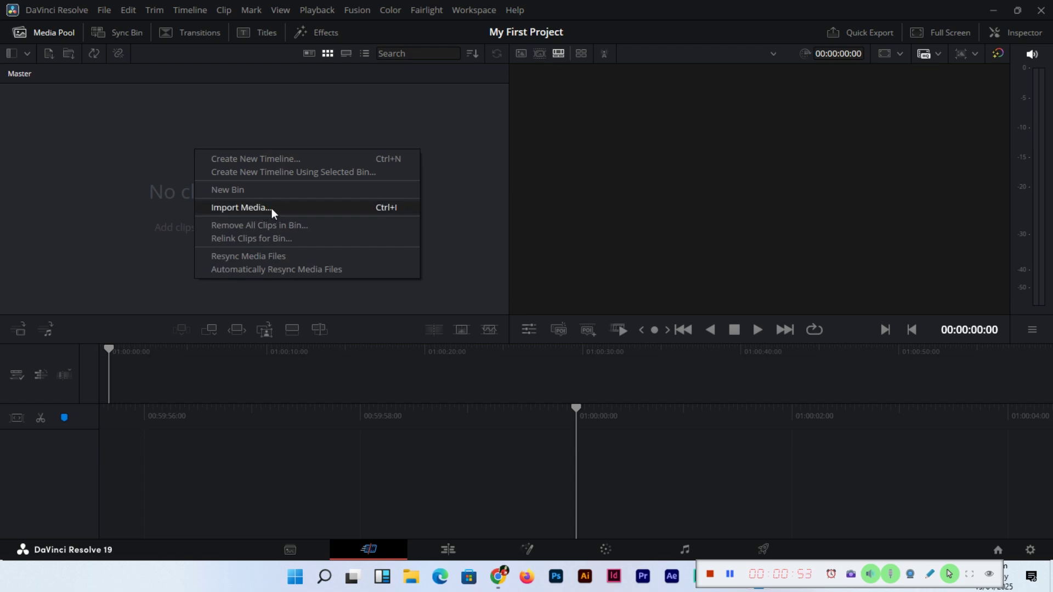
Import 1.mp4 from Desktop > Media through Import Media.
left_click(386, 212)
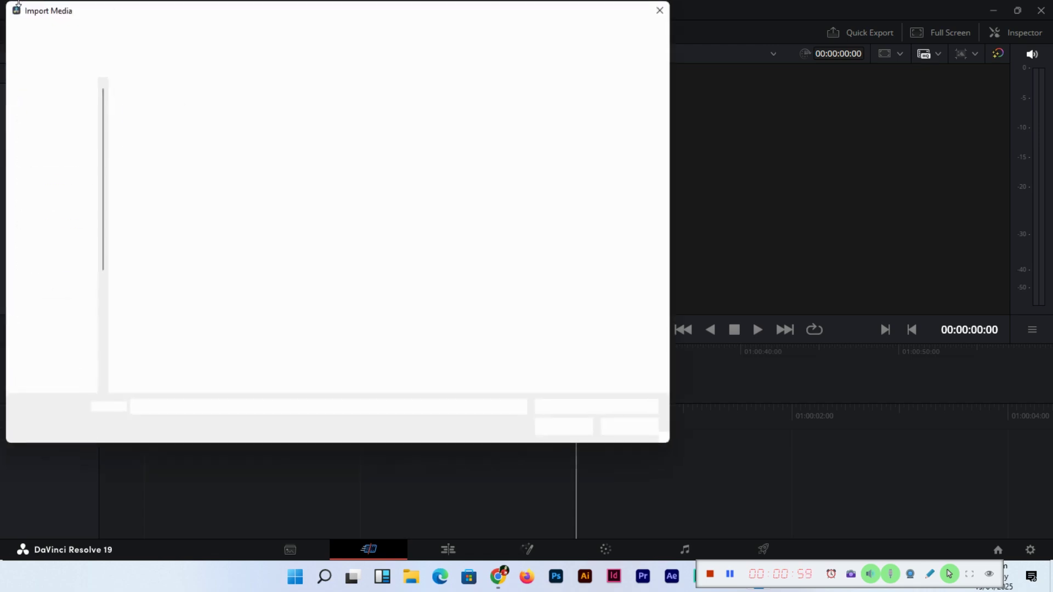
left_click(165, 38)
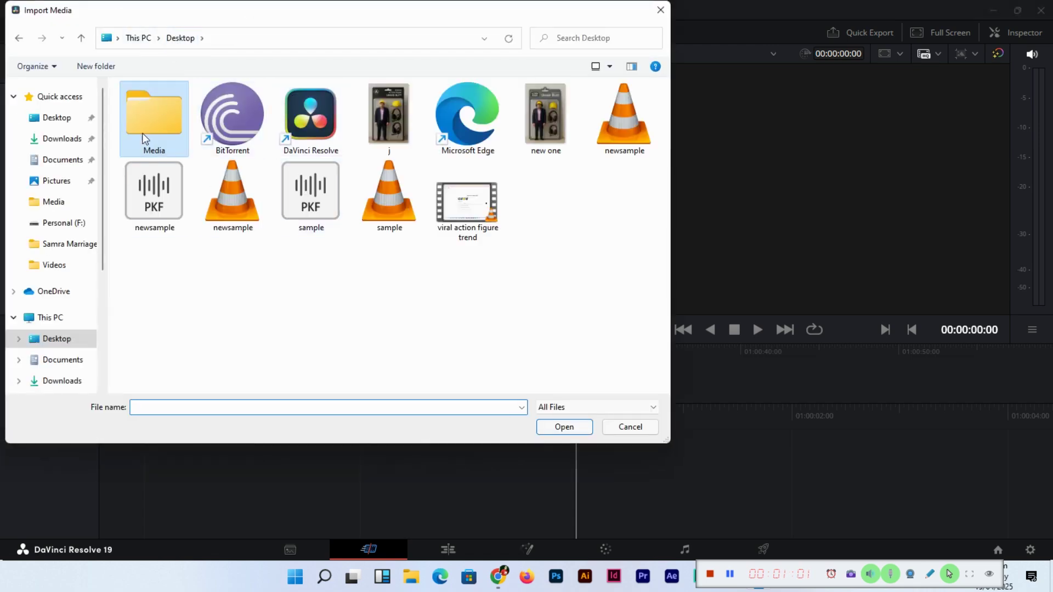
double_click(162, 125)
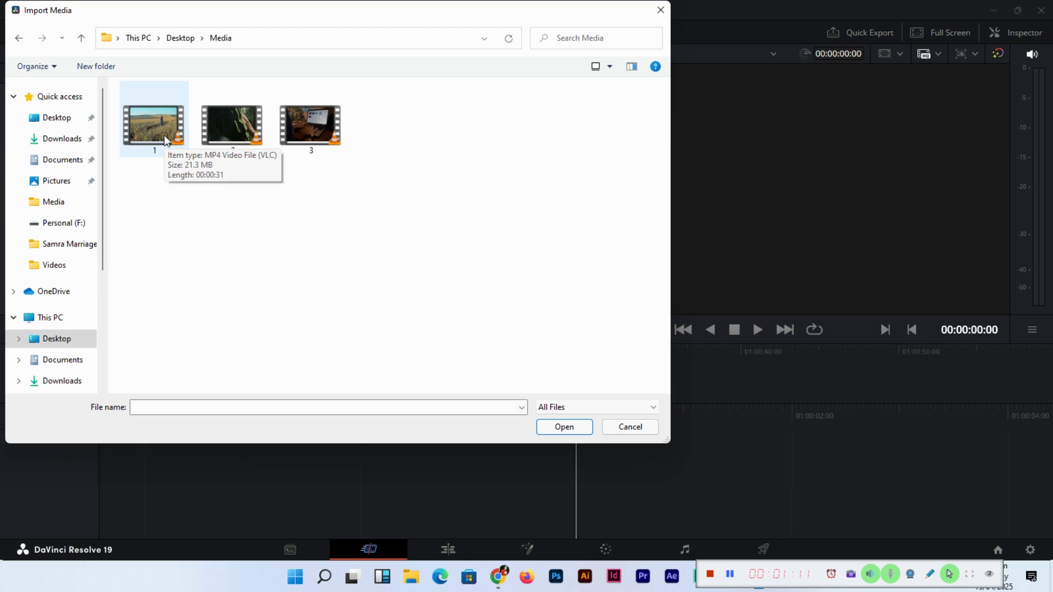
left_click(163, 136)
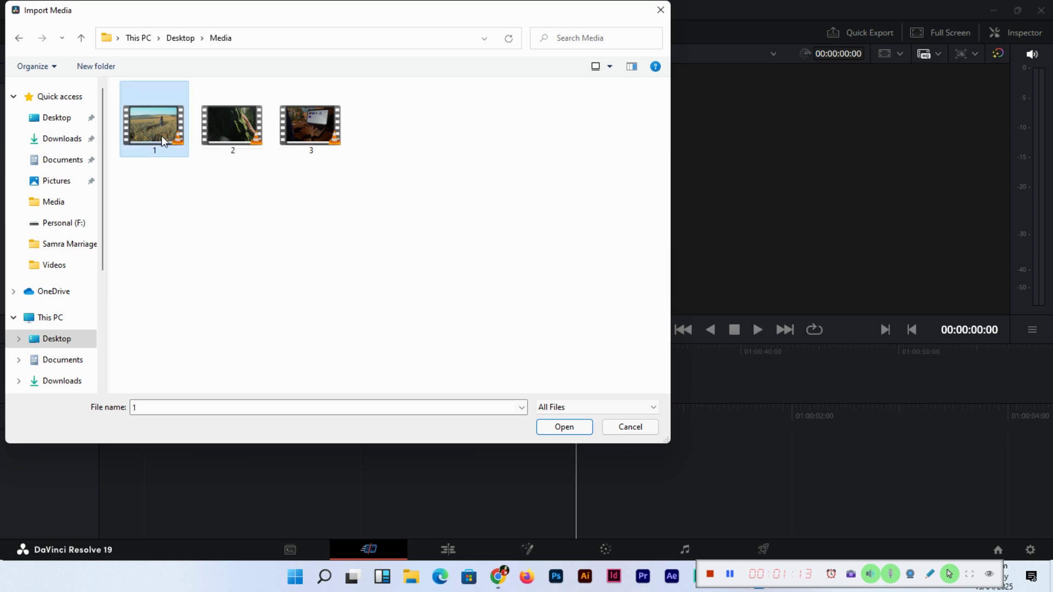
double_click(162, 135)
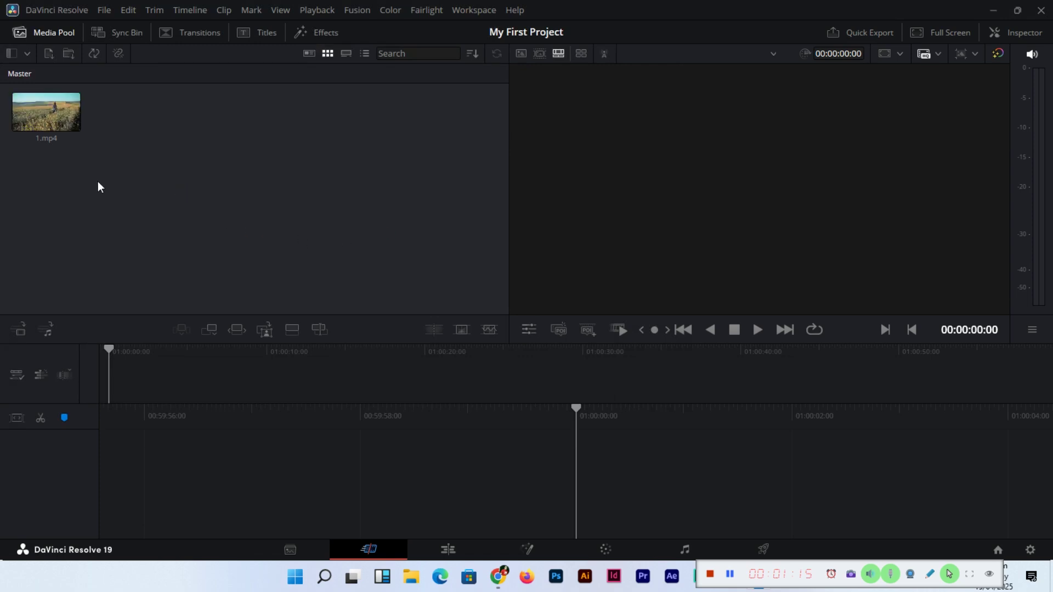
Preview 1.mp4 in the viewer, delete it from the pool, and reopen Import Media with Ctrl+I.
double_click(52, 116)
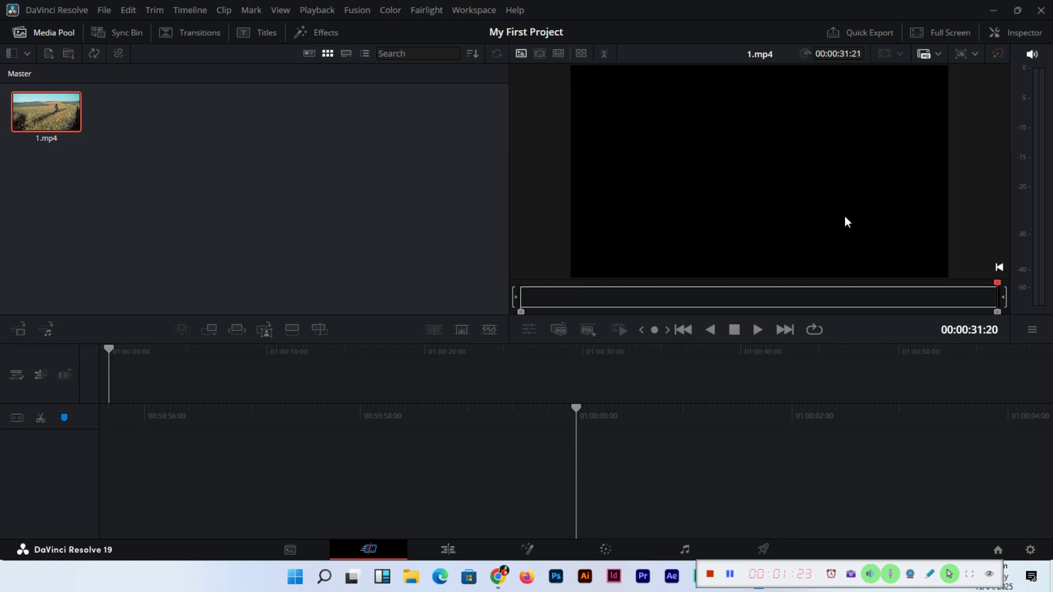
left_click(761, 329)
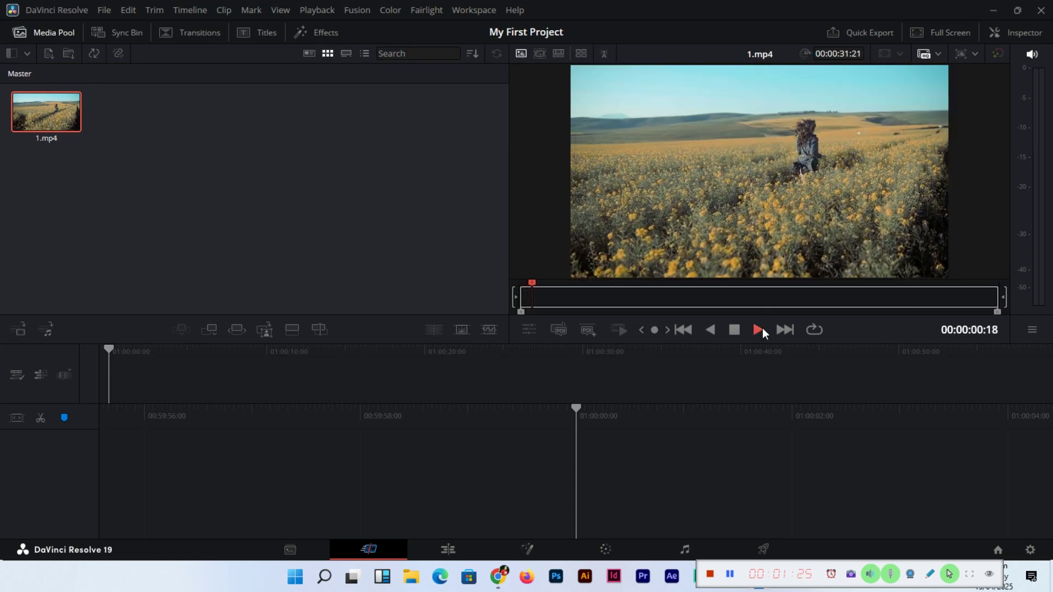
left_click(735, 331)
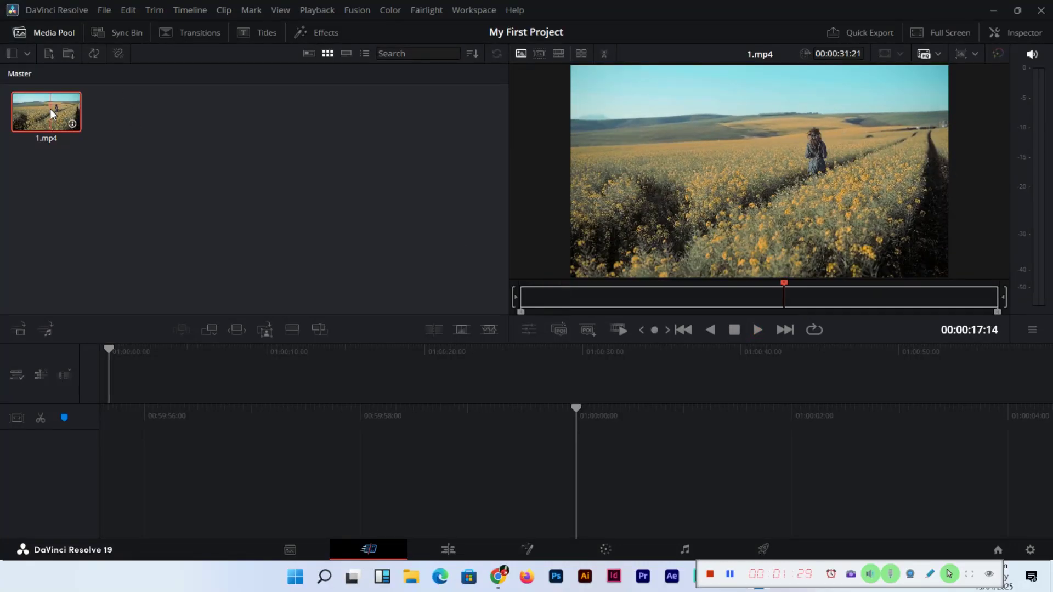
key("Delete")
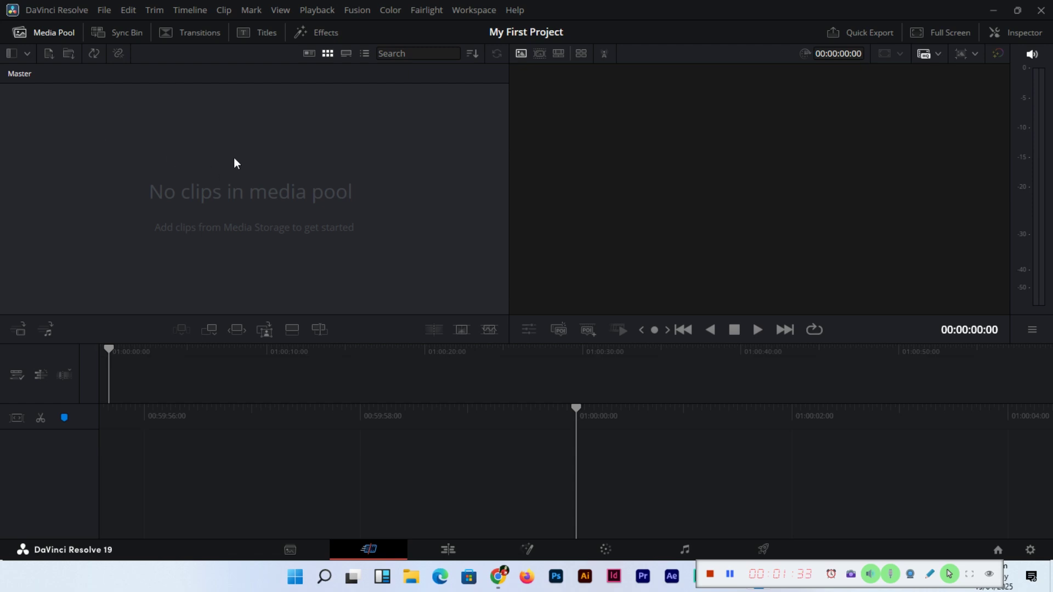
key("ctrl+i")
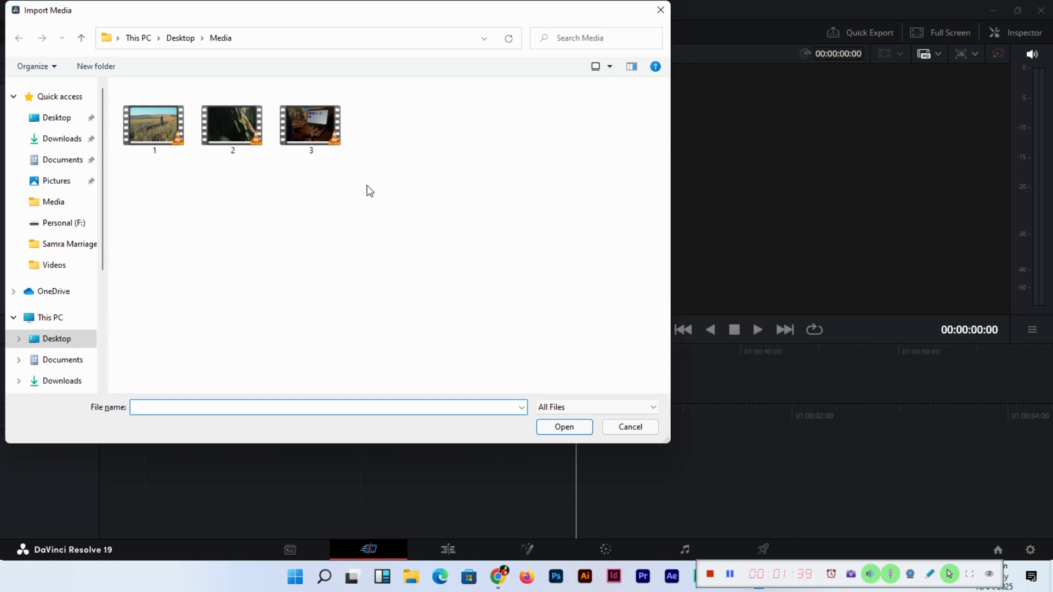
Select videos 1, 2 and 3 in the import dialog and import them together.
mouse_move(371, 182)
left_mouse_down()
mouse_move(129, 100)
mouse_move(343, 176)
mouse_move(147, 124)
left_mouse_up()
left_click(233, 219)
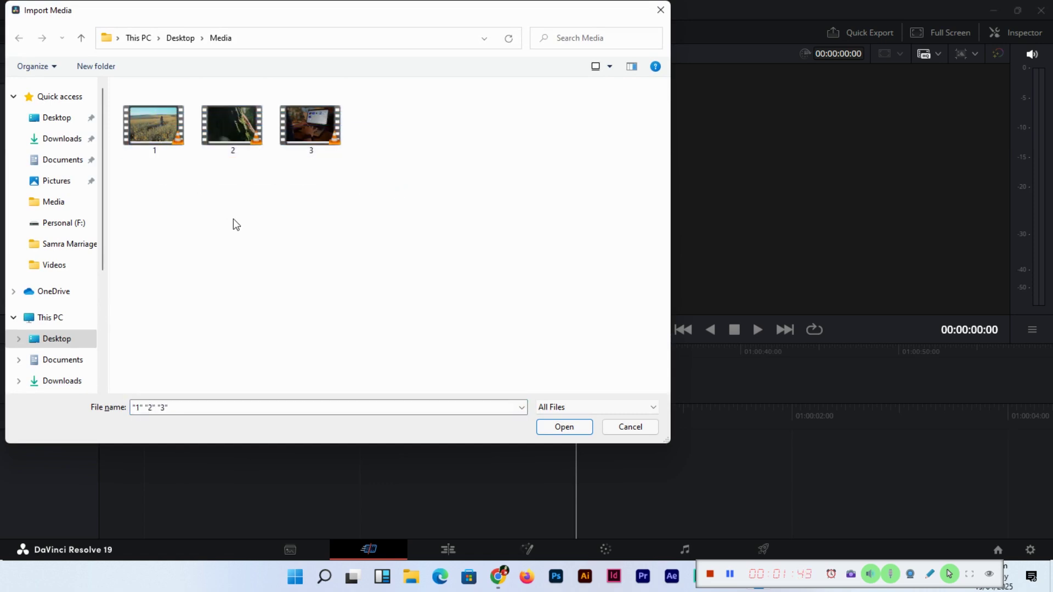
left_click(153, 126)
left_click(222, 126, "ctrl")
left_click(305, 143, "ctrl")
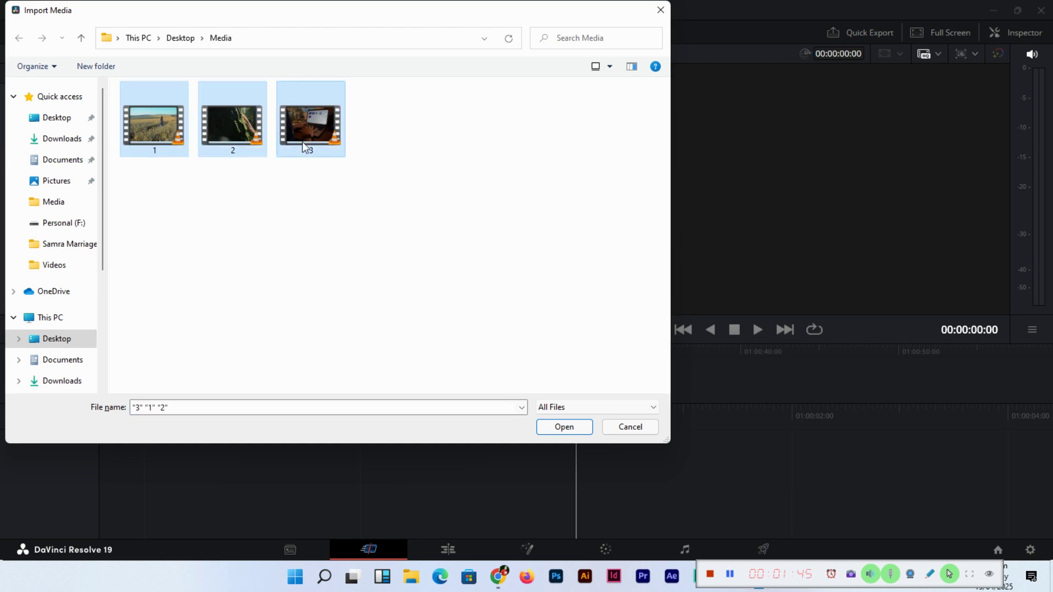
left_click(565, 425)
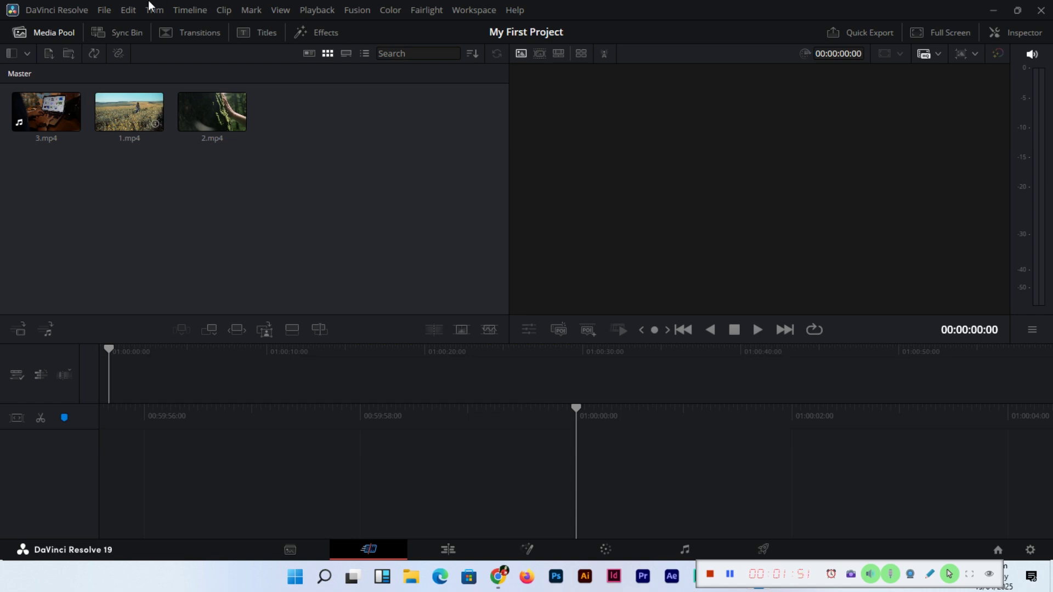
Marquee-select the three imported clips in the Media Pool and delete them.
mouse_move(35, 118)
left_mouse_down()
mouse_move(2, 88)
mouse_move(94, 90)
mouse_move(47, 107)
left_mouse_up()
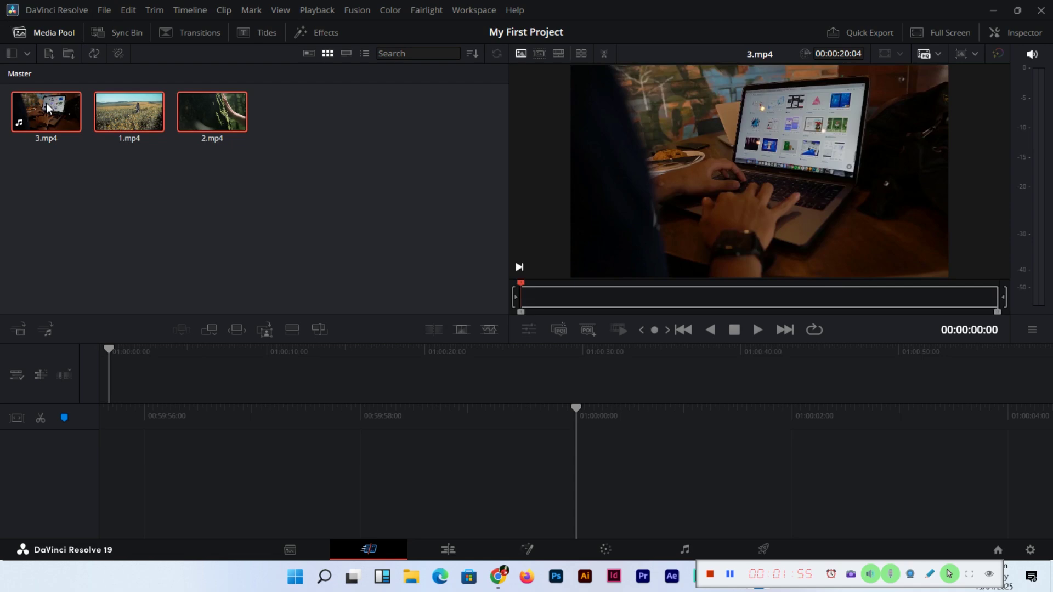
key("Delete")
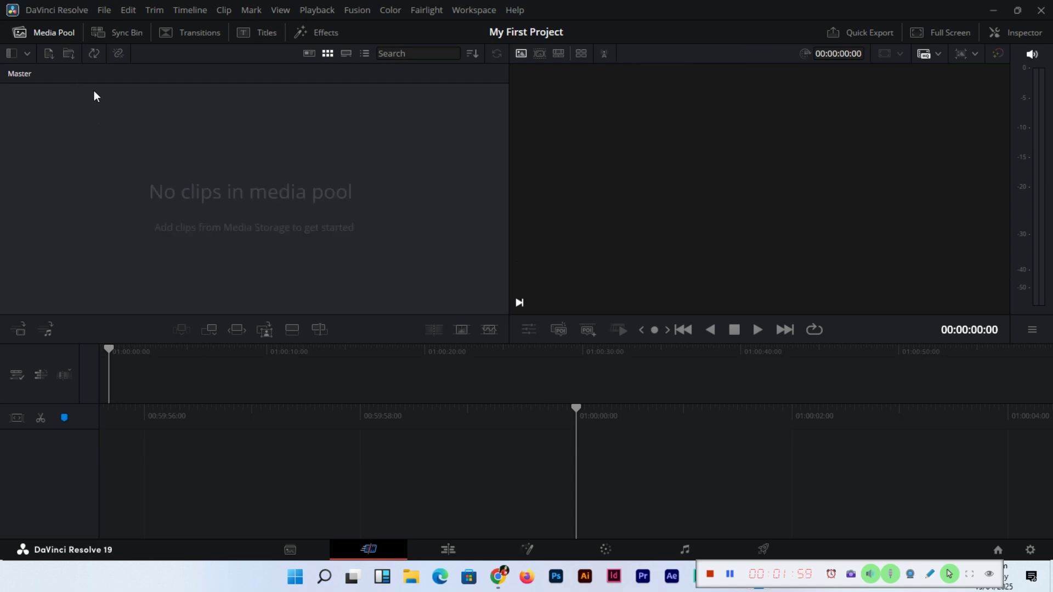
left_click(105, 12)
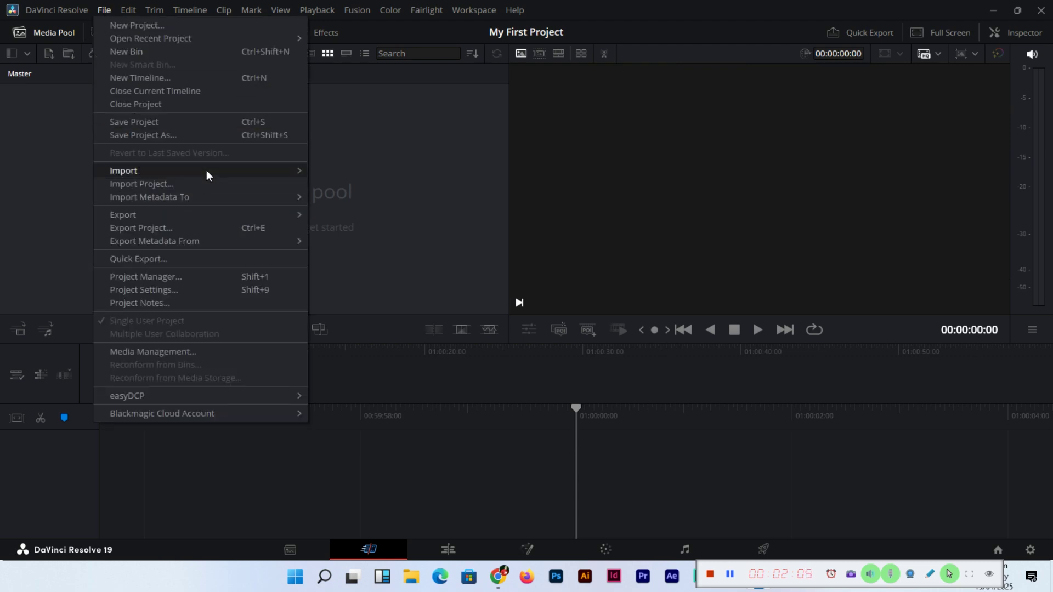
mouse_move(206, 170)
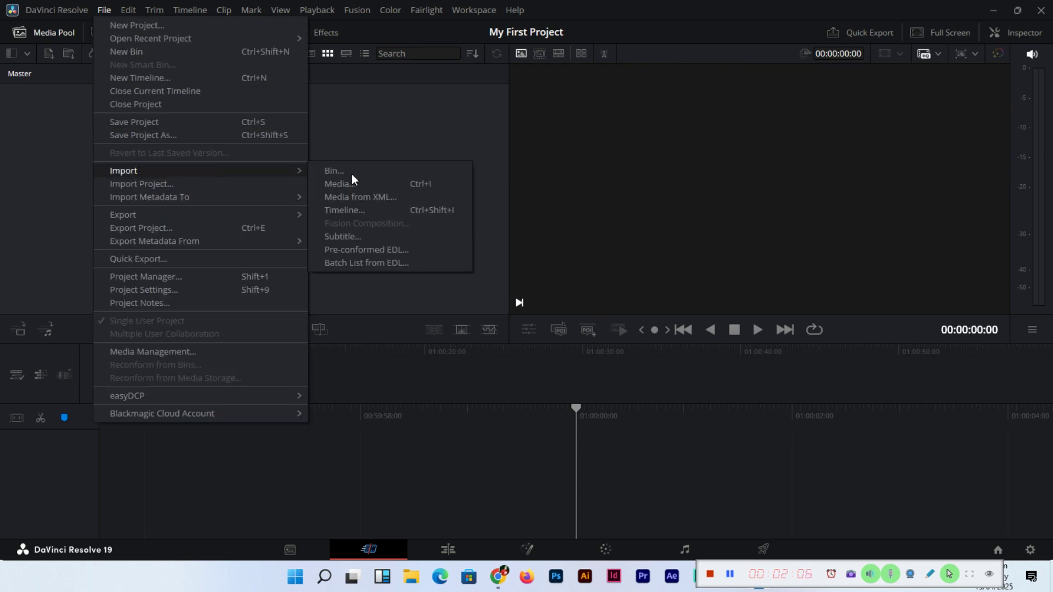
left_click(400, 182)
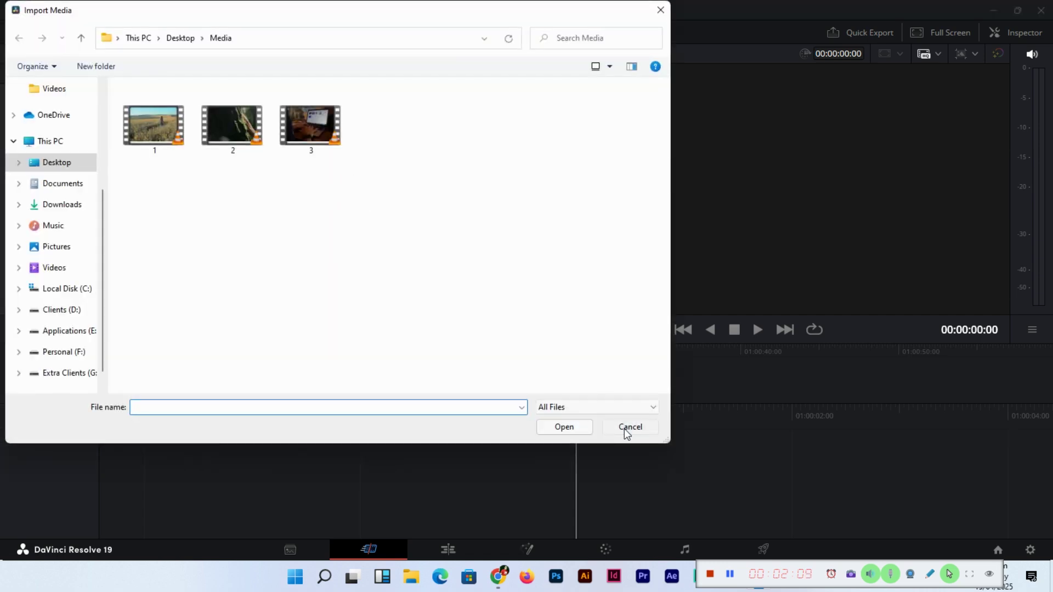
left_click(627, 428)
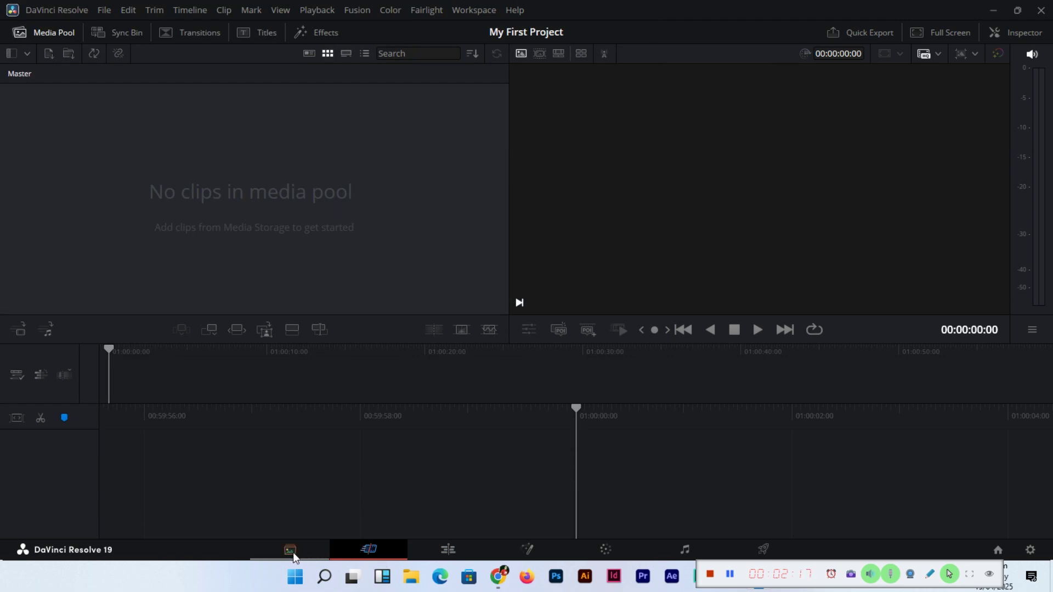
Hide the page navigation bar from the workspace options, then restore it.
left_click(473, 12)
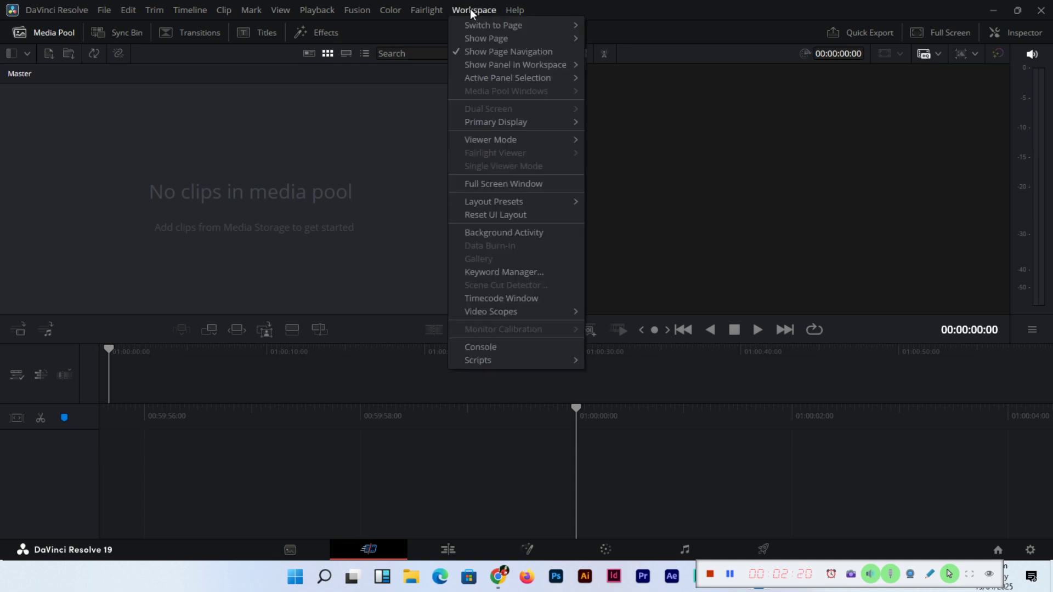
left_click(502, 52)
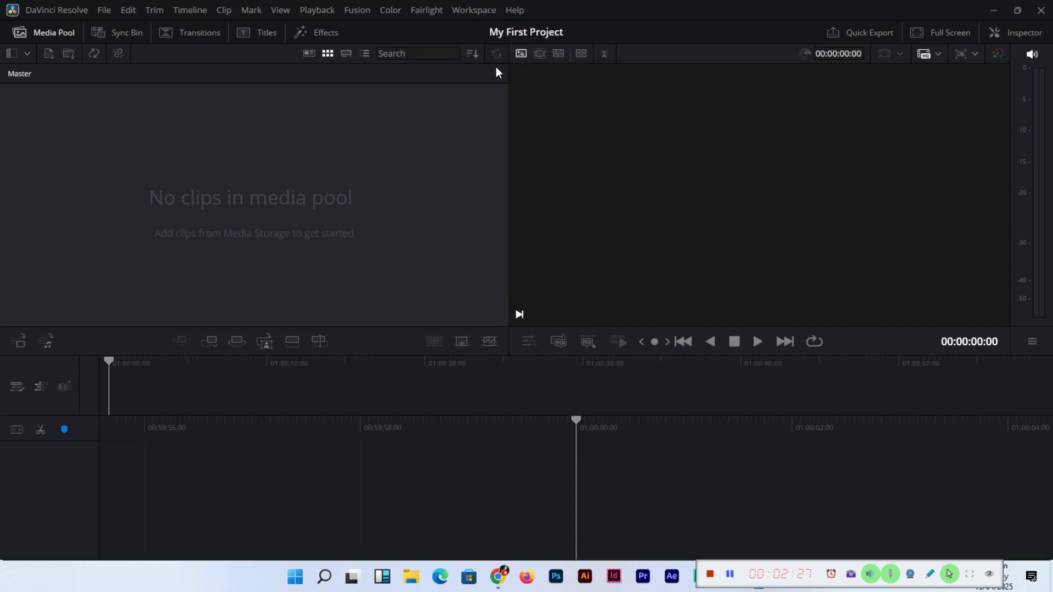
left_click(478, 10)
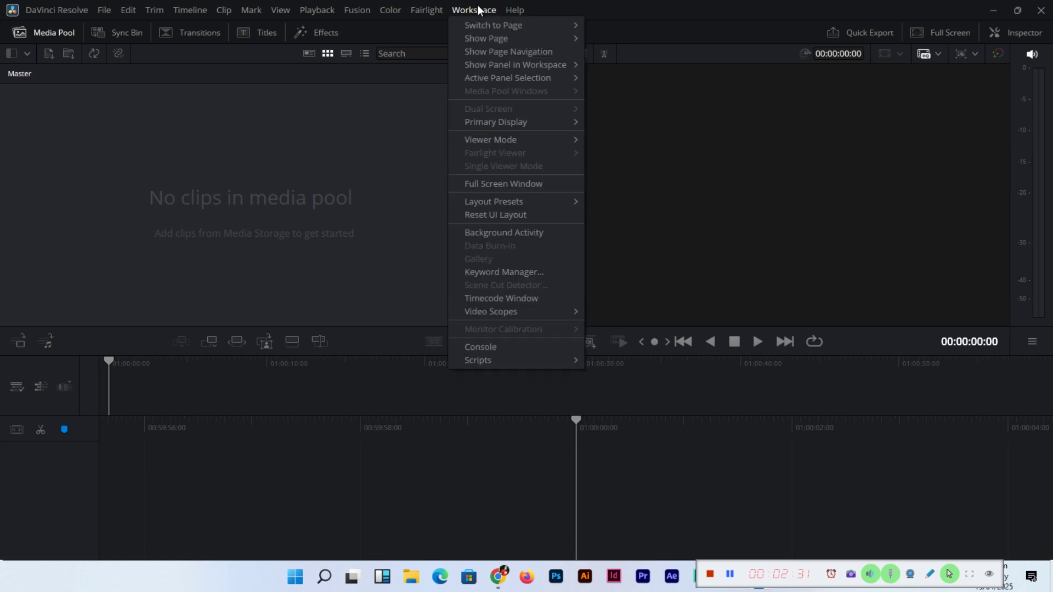
left_click(493, 56)
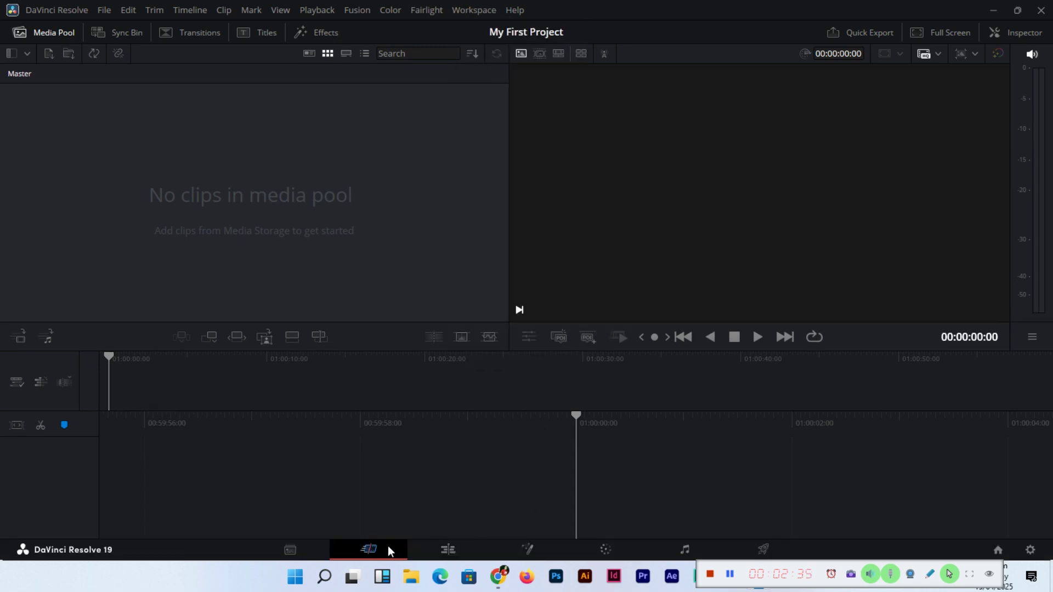
Move from the Edit page to the Cut page.
left_click(488, 10)
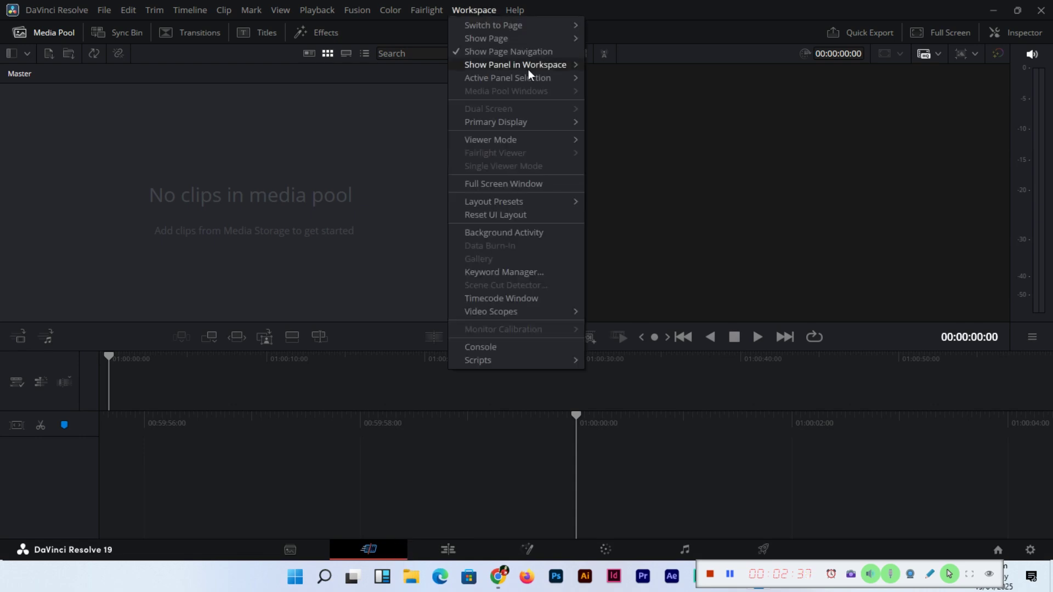
left_click(675, 4)
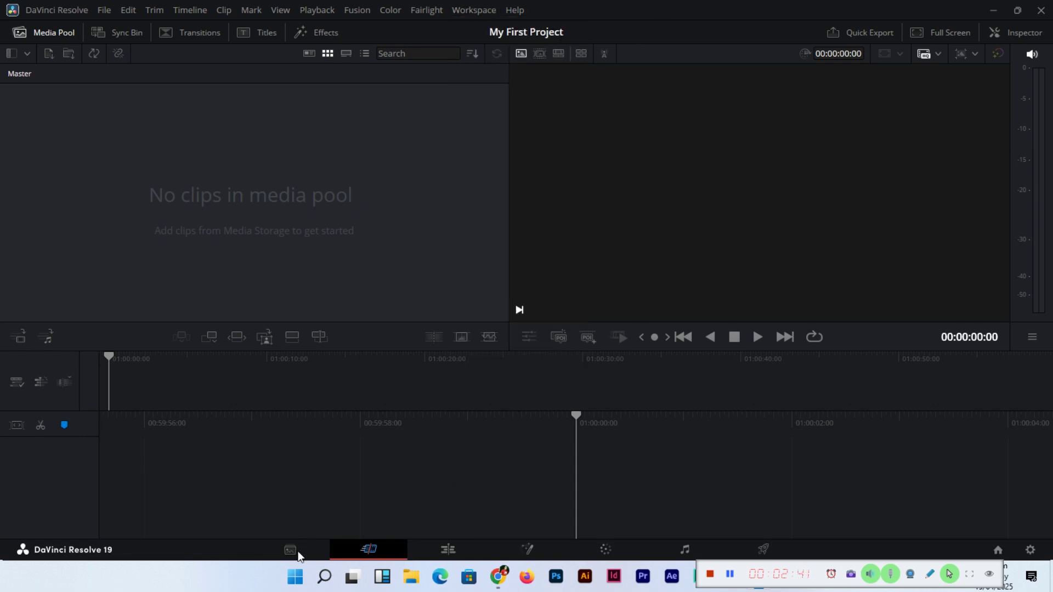
left_click(431, 556)
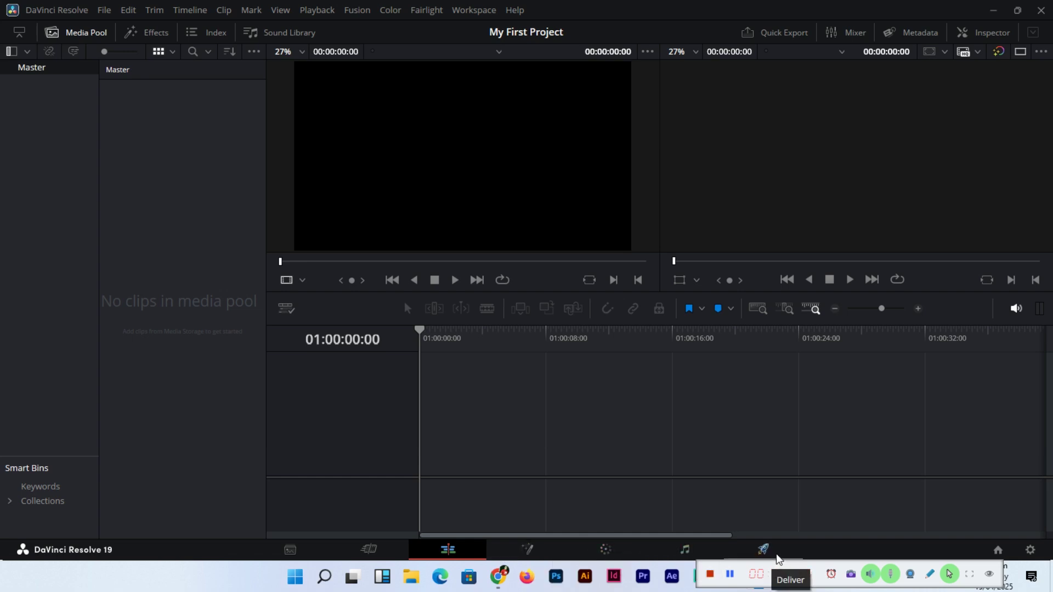
left_click(371, 550)
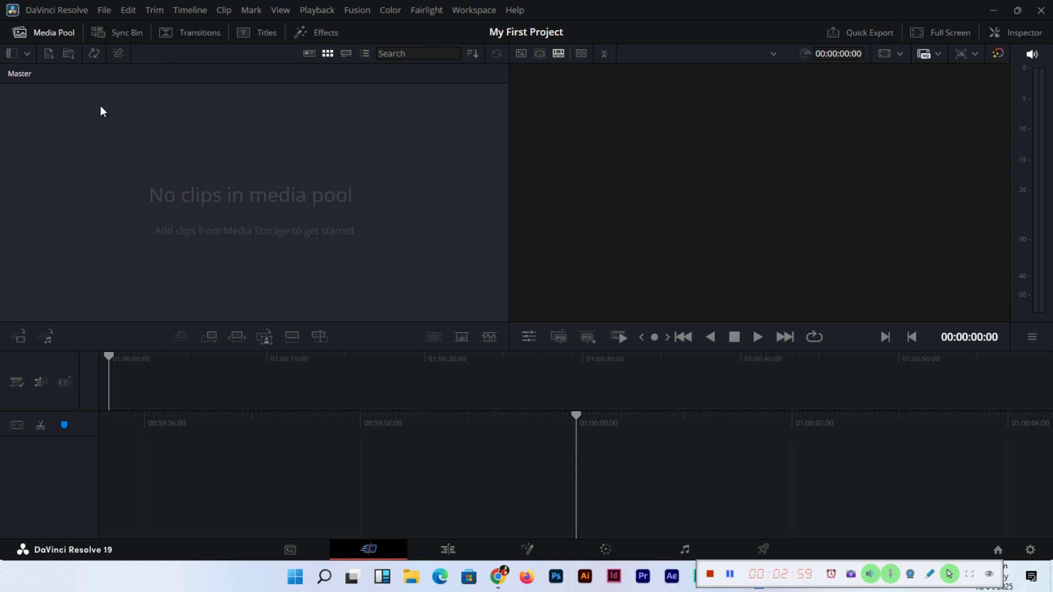
left_click(48, 57)
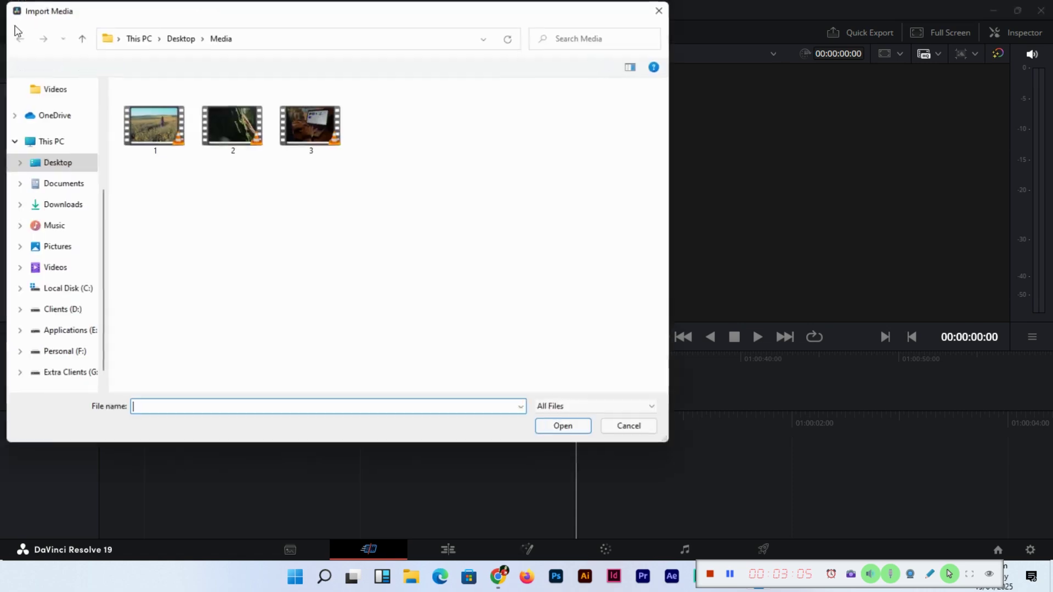
left_click(629, 427)
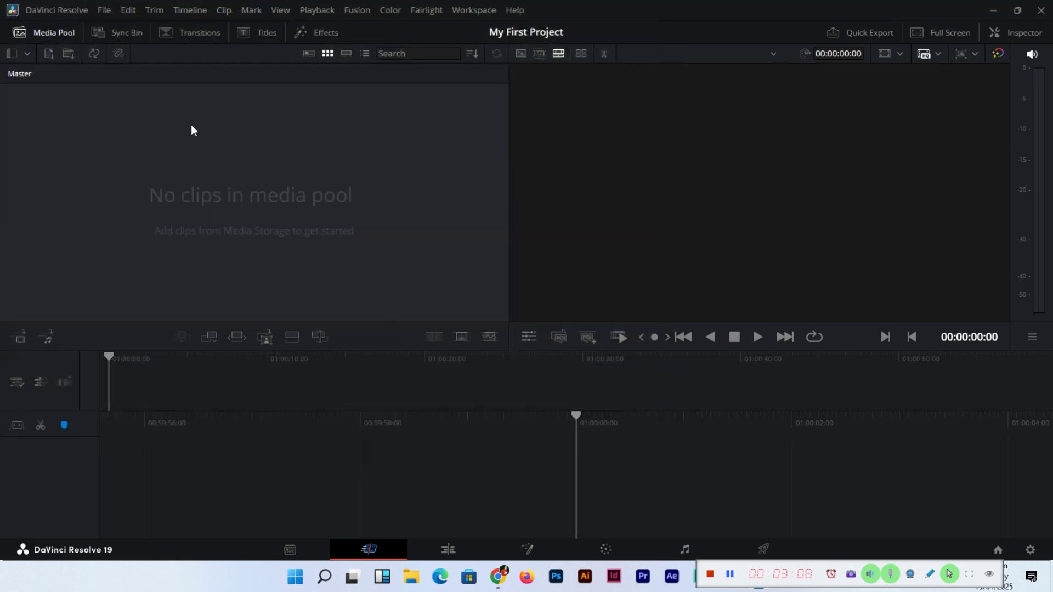
Import the Desktop Media folder as a bin without changing the frame rate, then select 1.mp4.
left_click(71, 54)
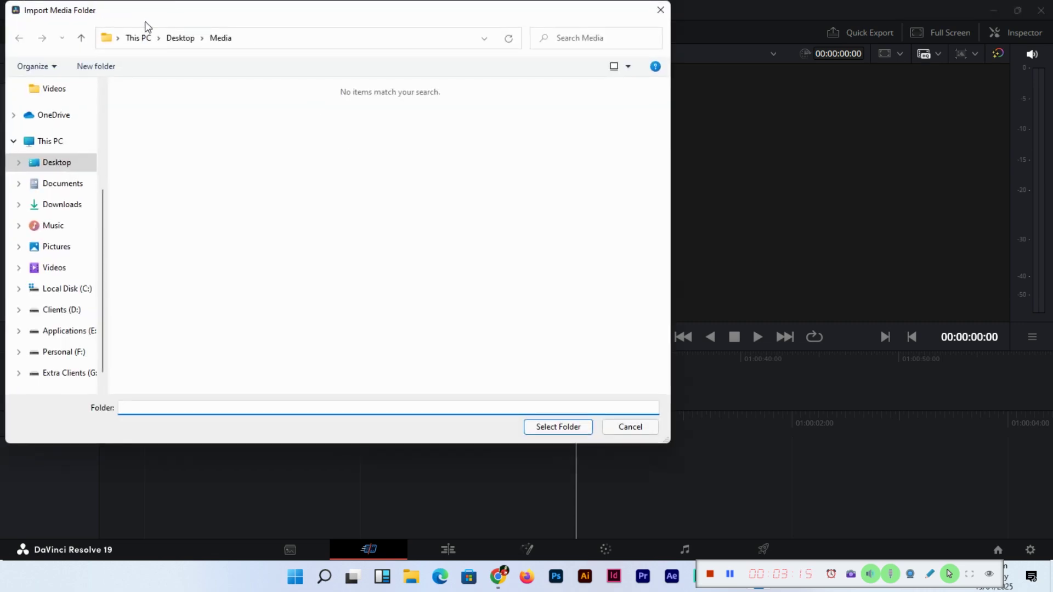
left_click(180, 38)
left_click(154, 120)
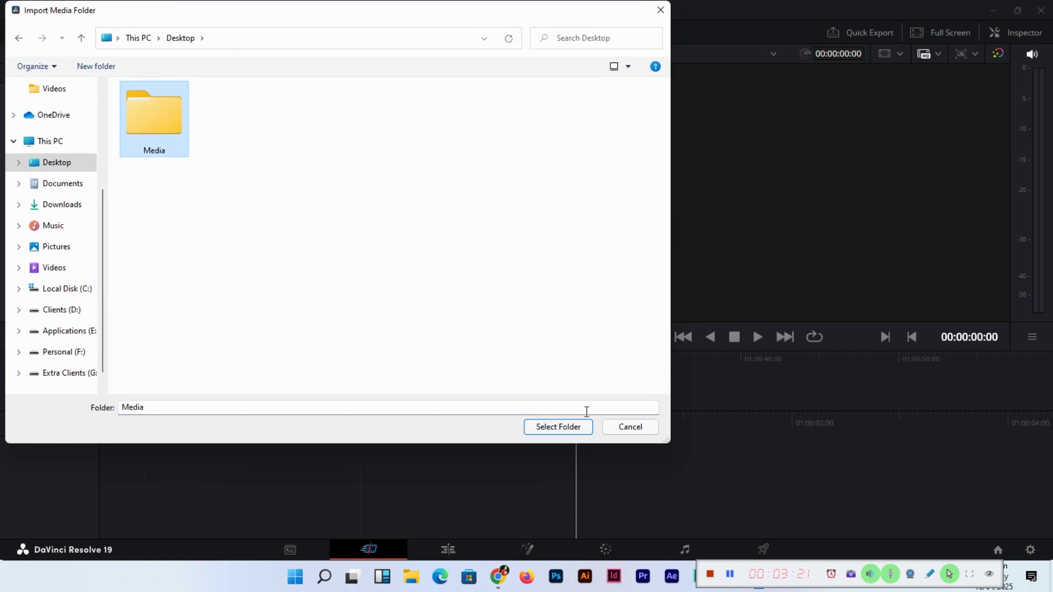
left_click(556, 429)
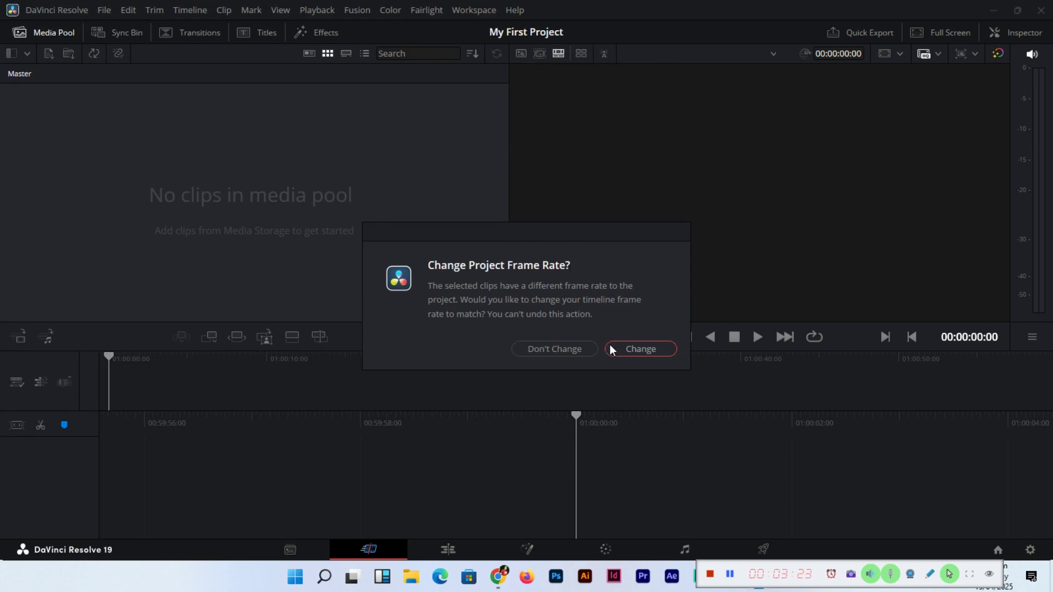
left_click(571, 351)
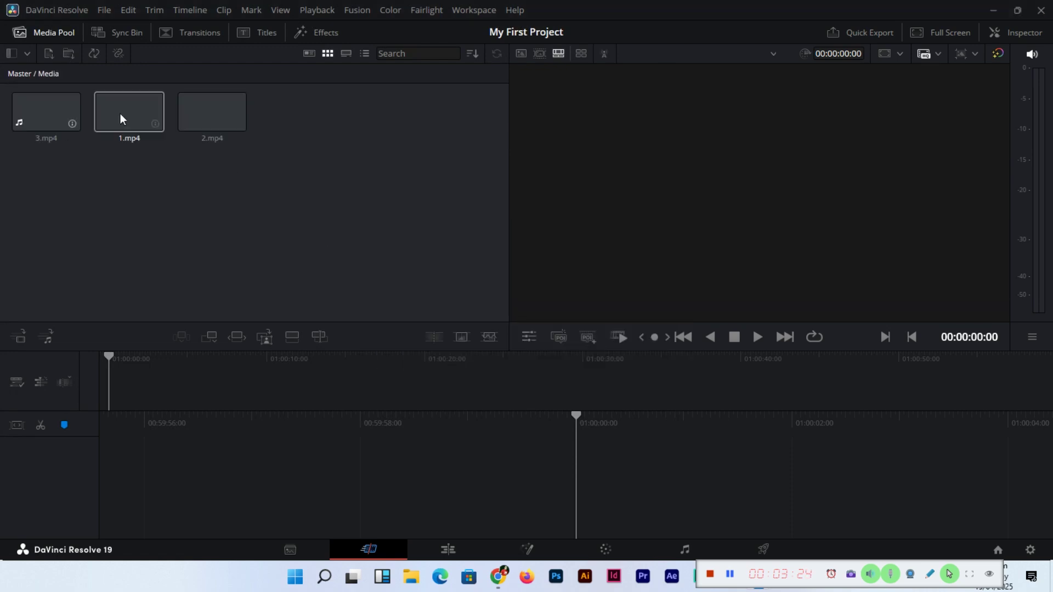
left_click(159, 99)
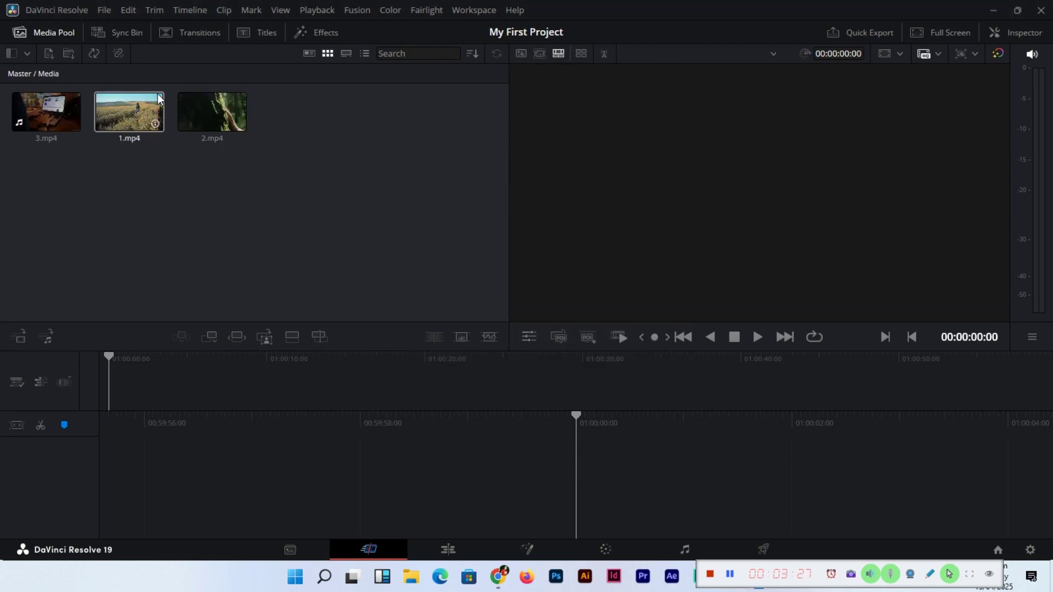
Look inside the Media bin, then return to the Master bin.
left_click(18, 77)
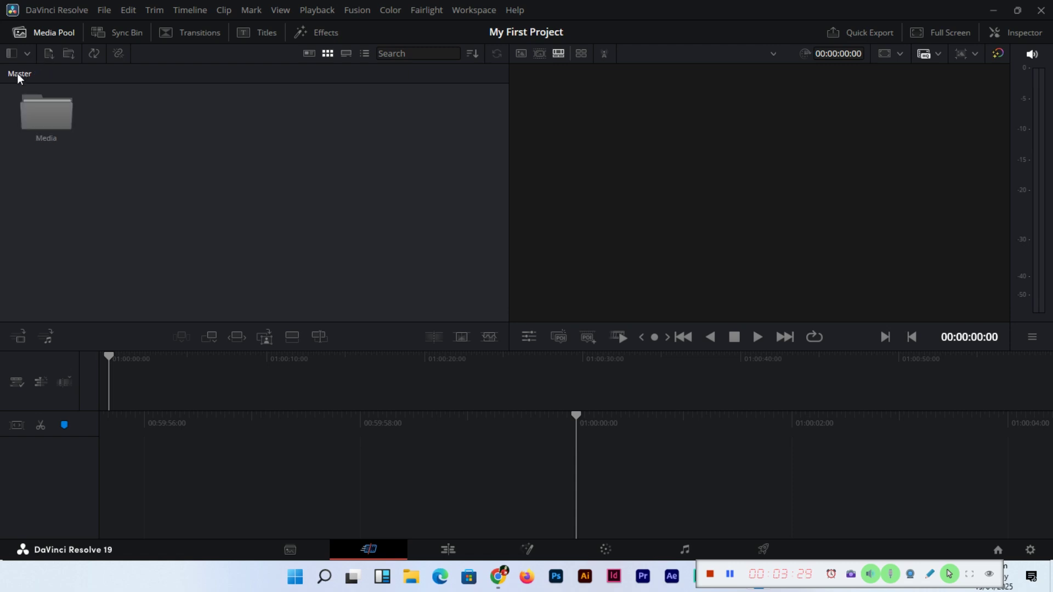
double_click(46, 121)
left_click(20, 73)
Create a new bin named 'My Videos' in the Master bin.
right_click(137, 157)
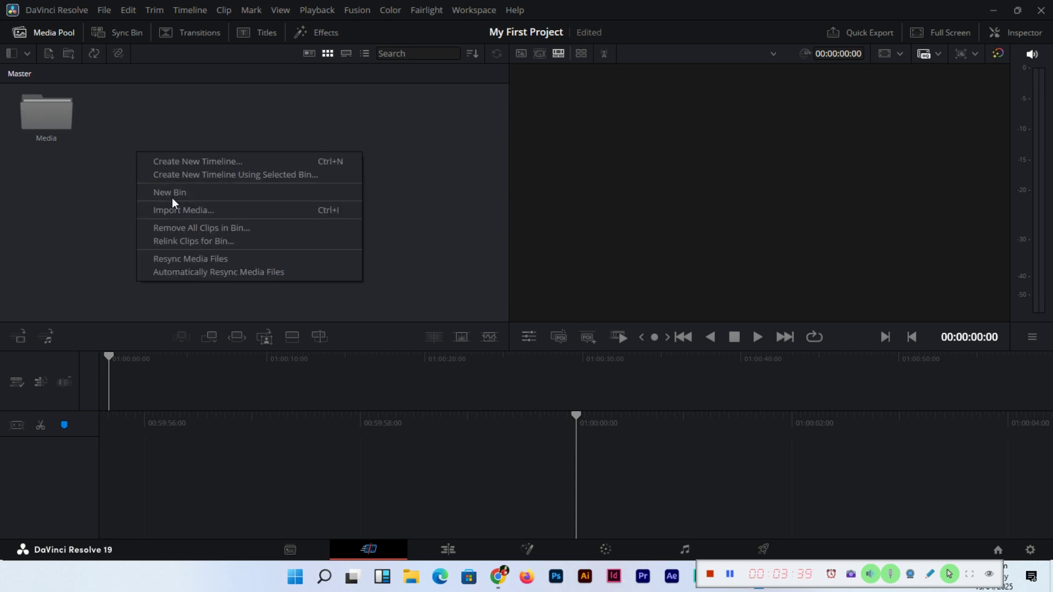
left_click(192, 195)
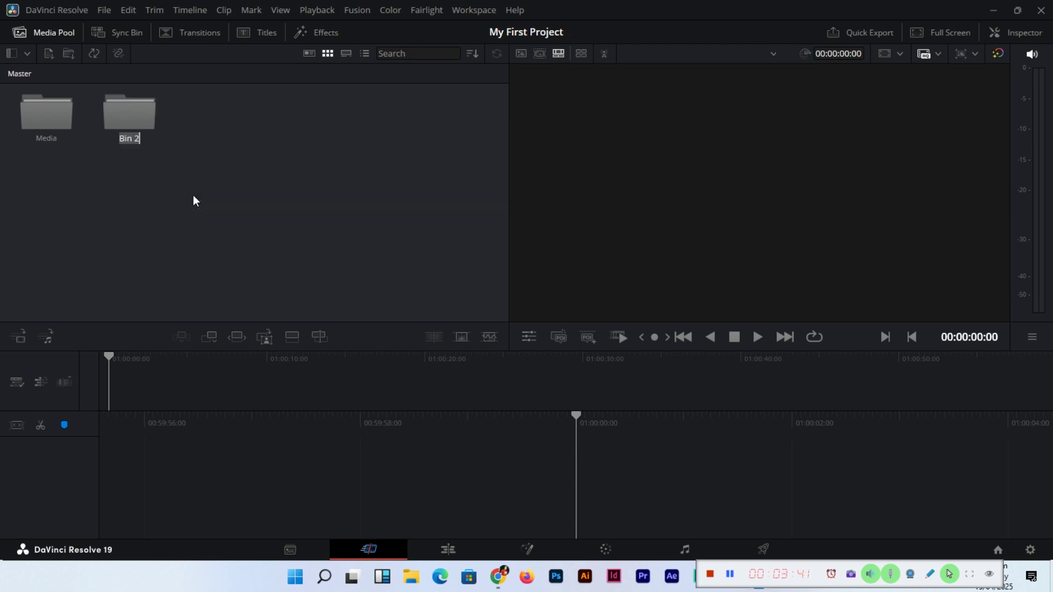
type("My Videos")
key("Return")
Import 2.mp4 into the My Videos bin via Import Media.
double_click(132, 122)
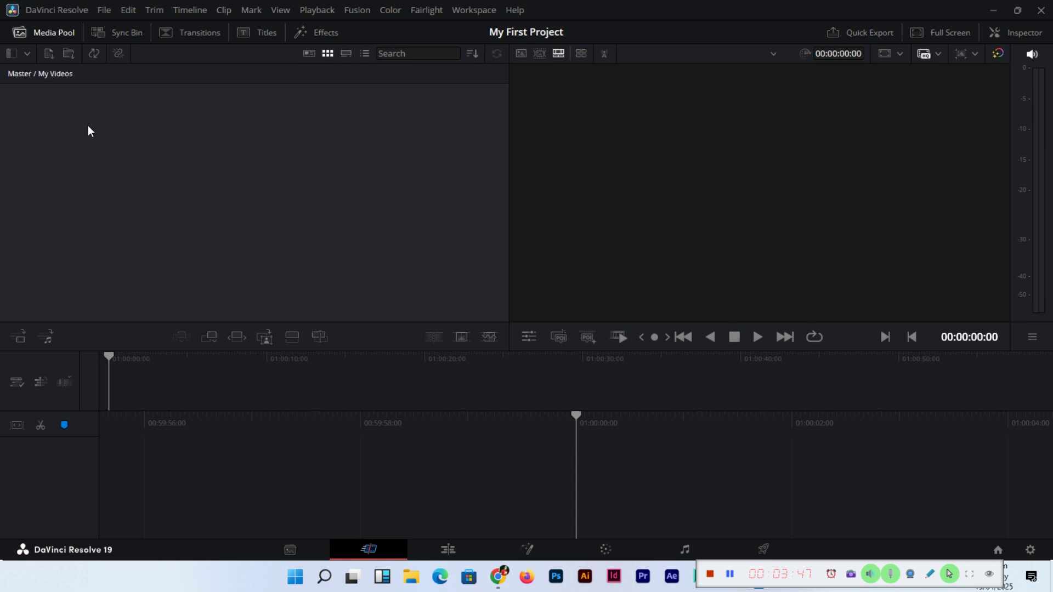
right_click(64, 114)
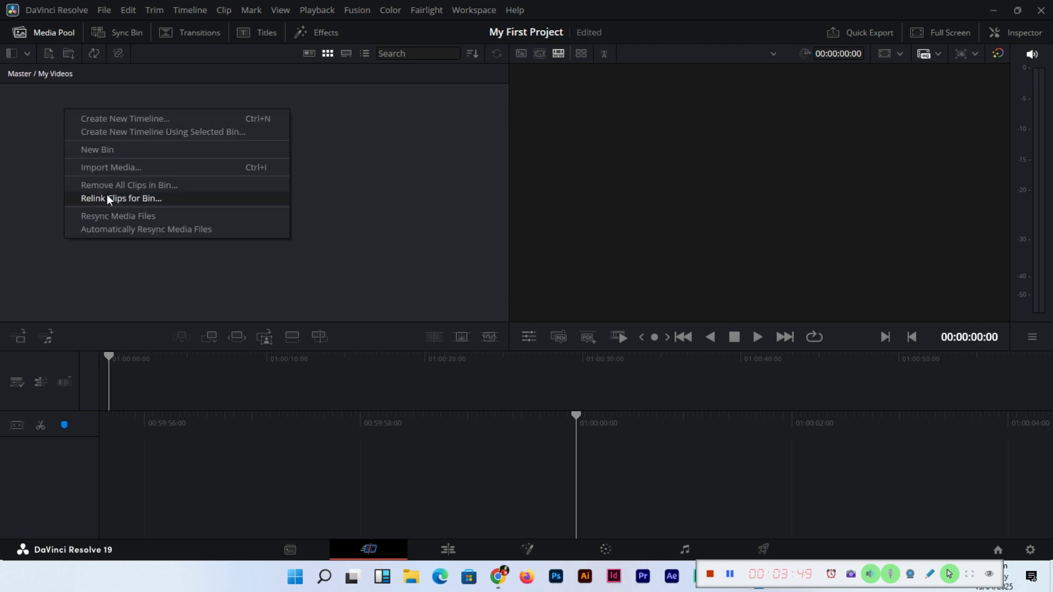
left_click(132, 168)
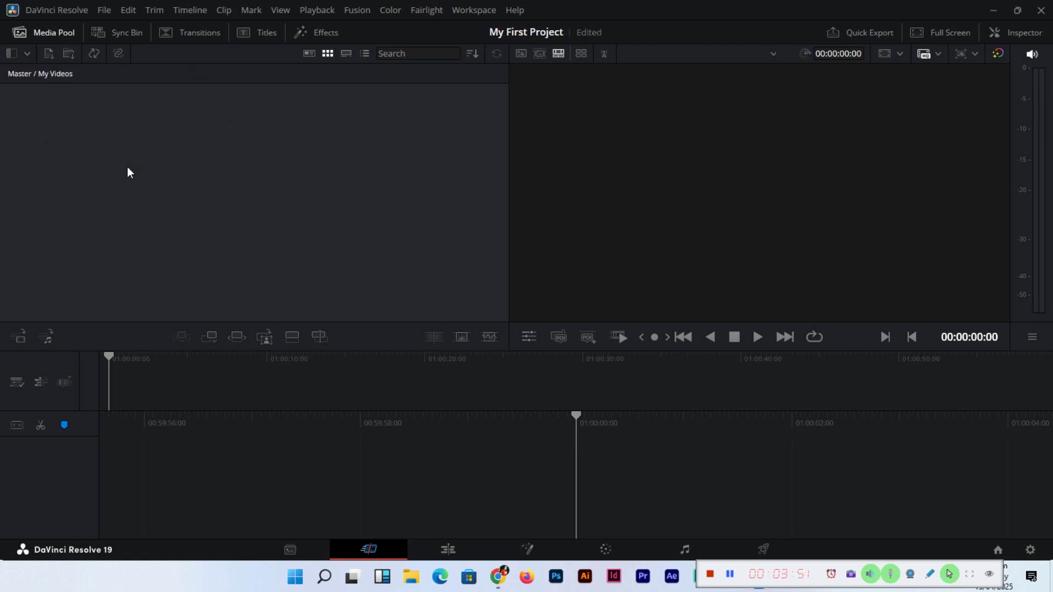
double_click(232, 125)
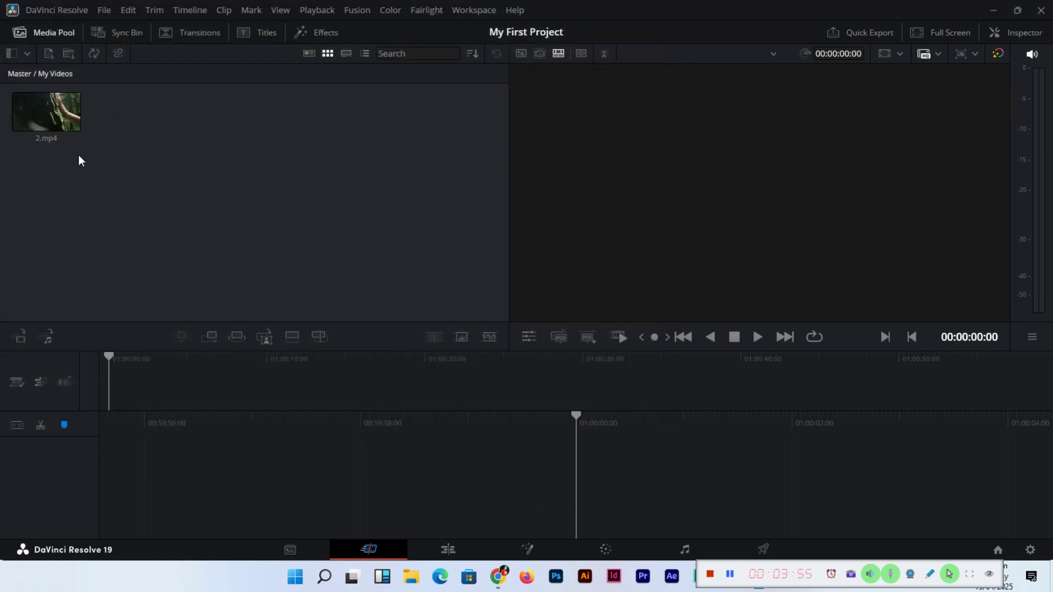
Check the contents of the Media and My Videos bins, ending back at Master.
left_click(18, 74)
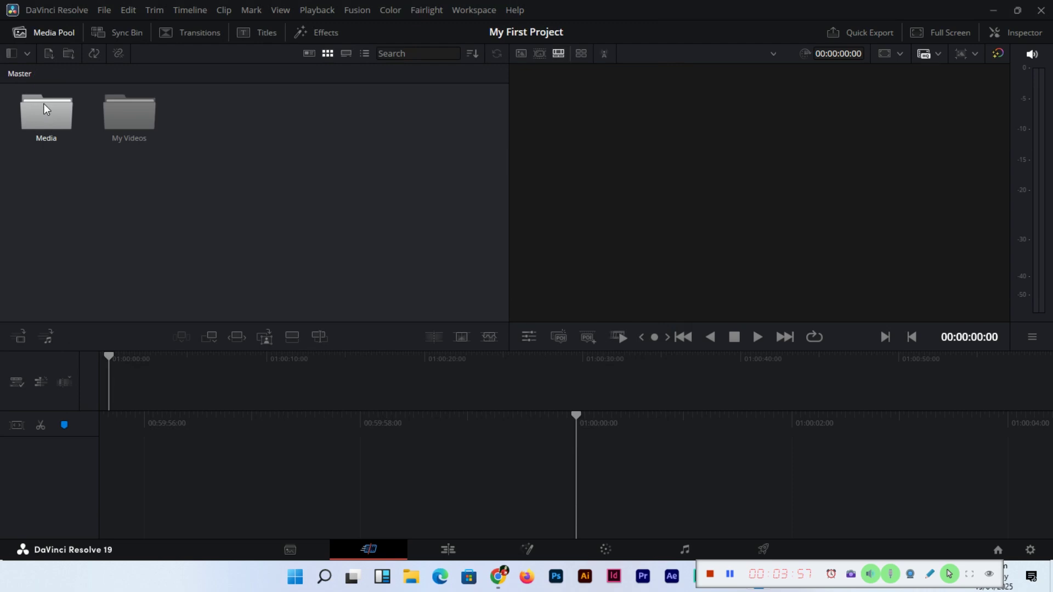
double_click(43, 103)
left_click(24, 76)
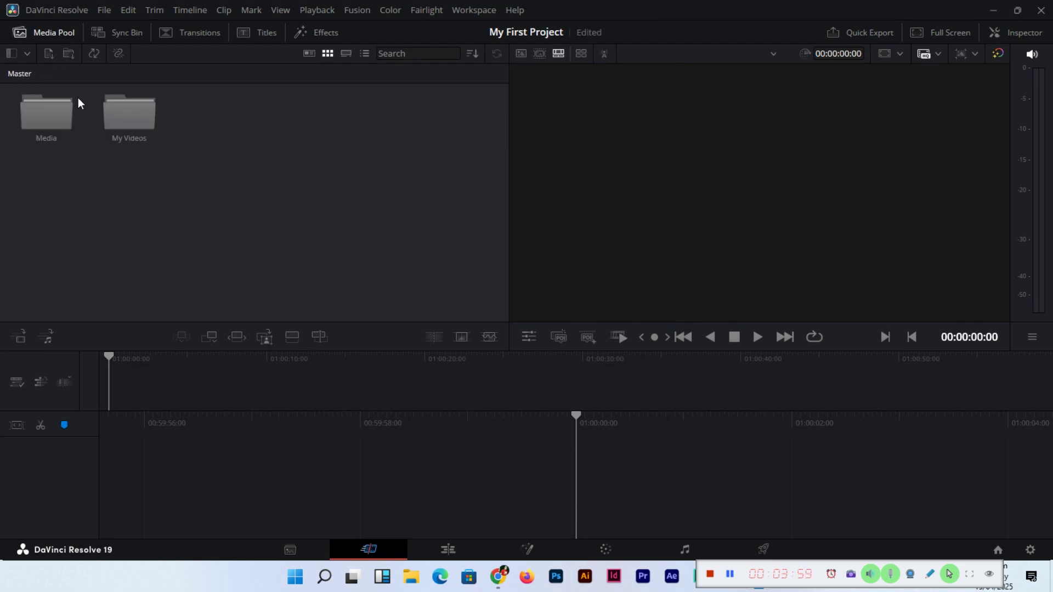
double_click(117, 109)
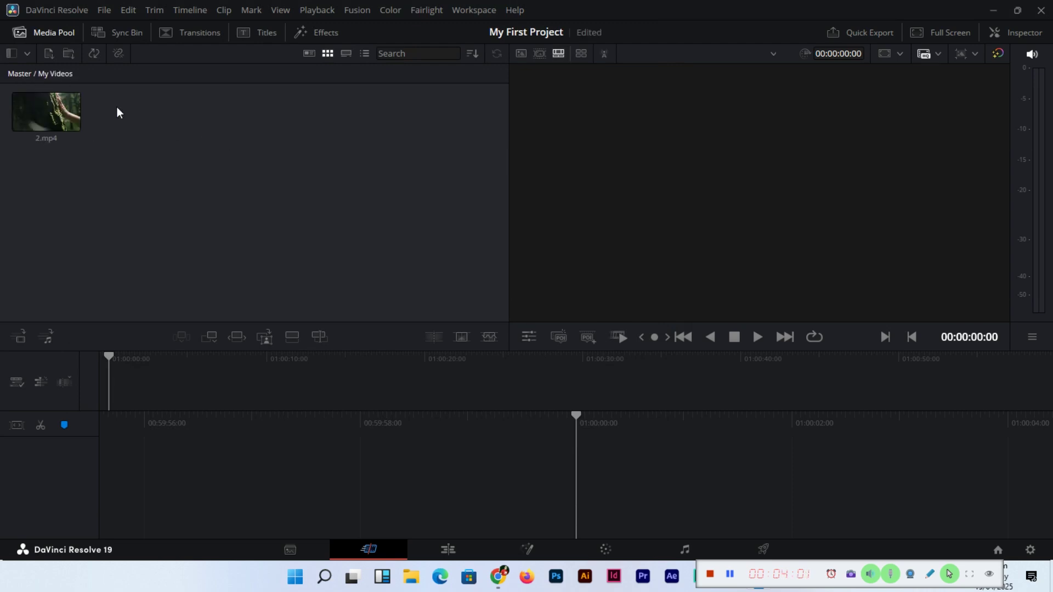
left_click(25, 74)
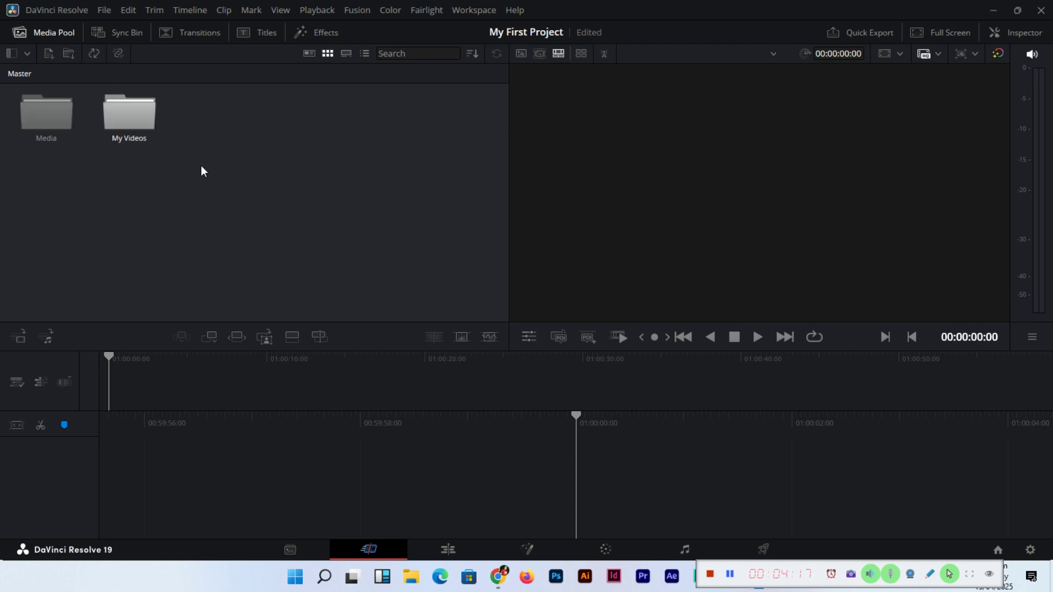
left_click(113, 10)
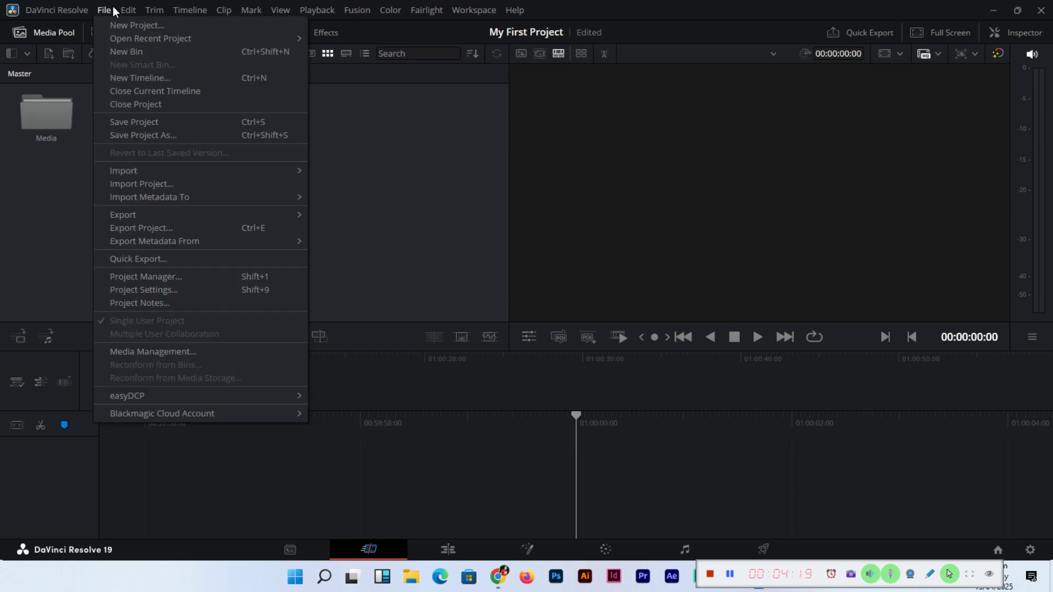
left_click(327, 167)
right_click(239, 149)
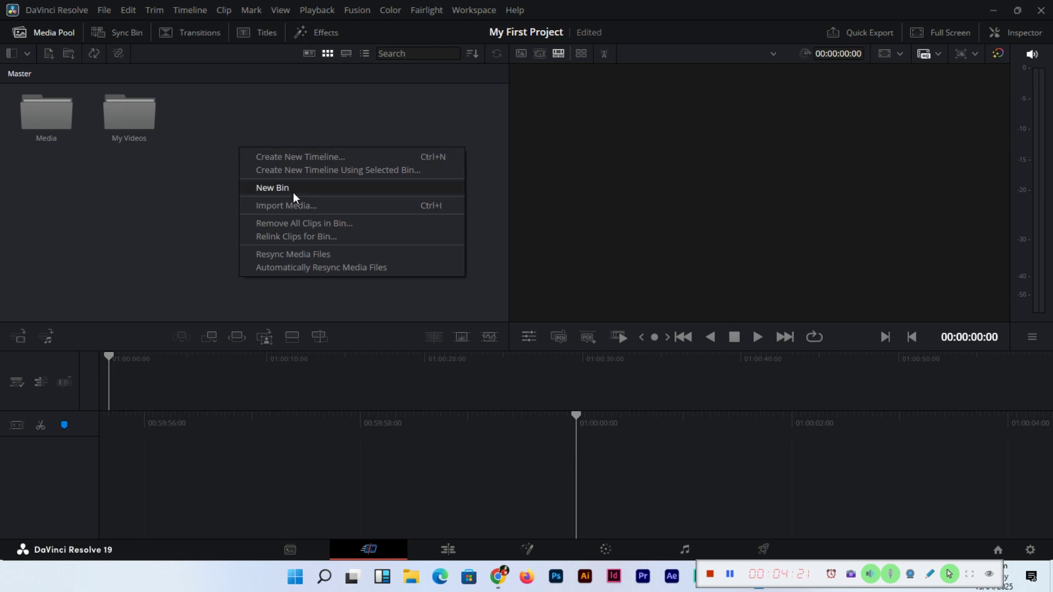
left_click(151, 202)
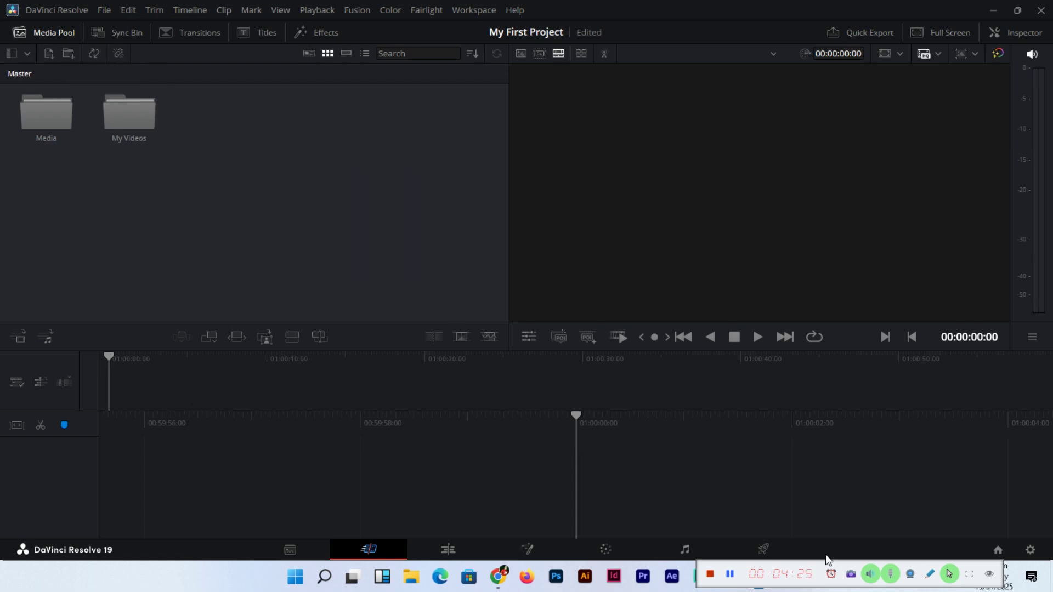
left_click(464, 9)
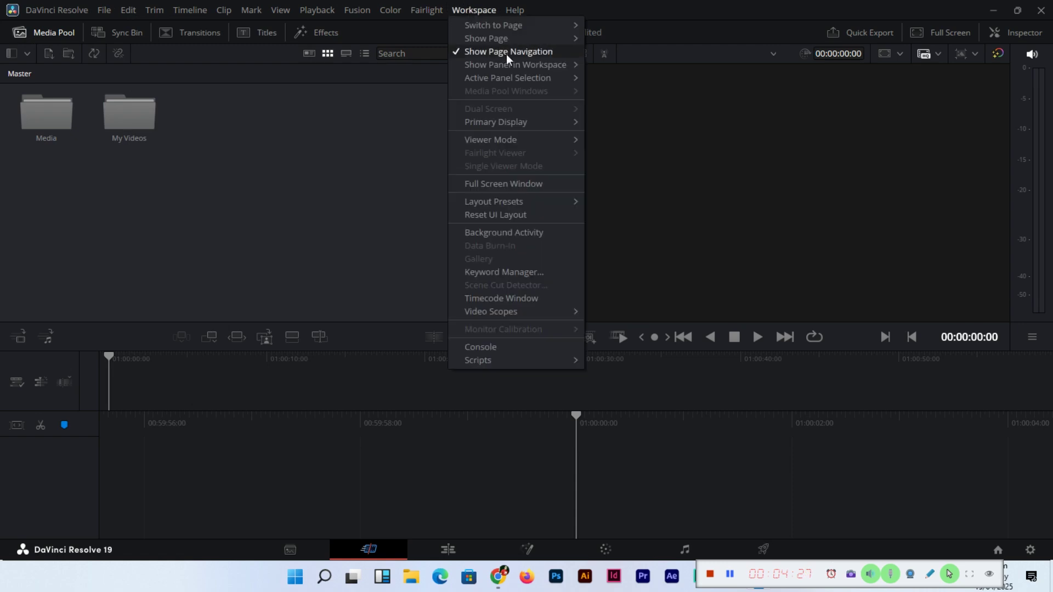
left_click(356, 233)
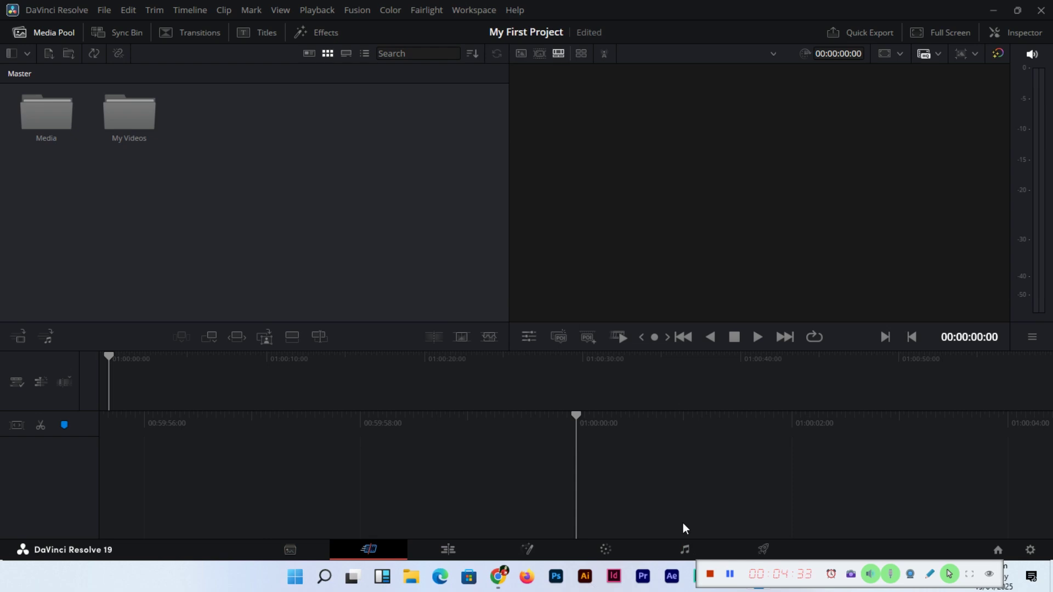
Open the Media bin and play 2.mp4 in the viewer from its first frame.
double_click(61, 110)
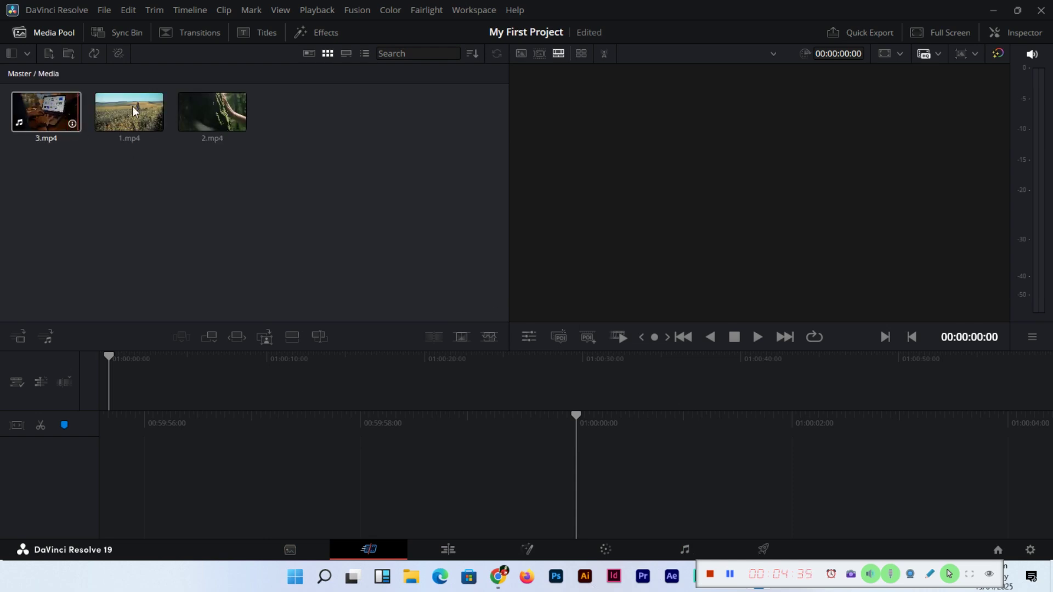
left_click(220, 114)
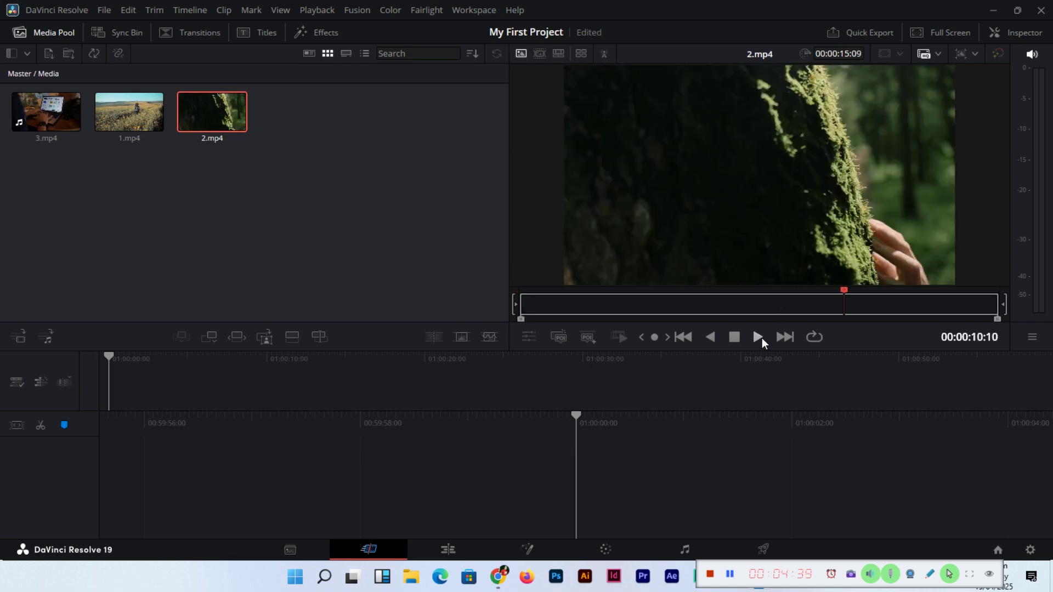
left_click_drag(844, 290, 523, 290)
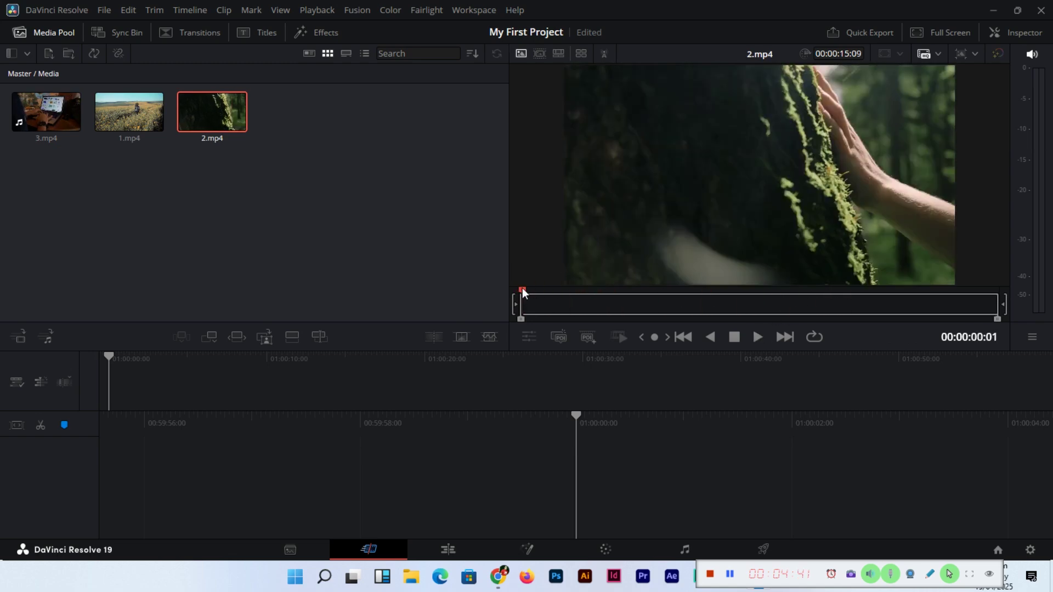
left_click(762, 341)
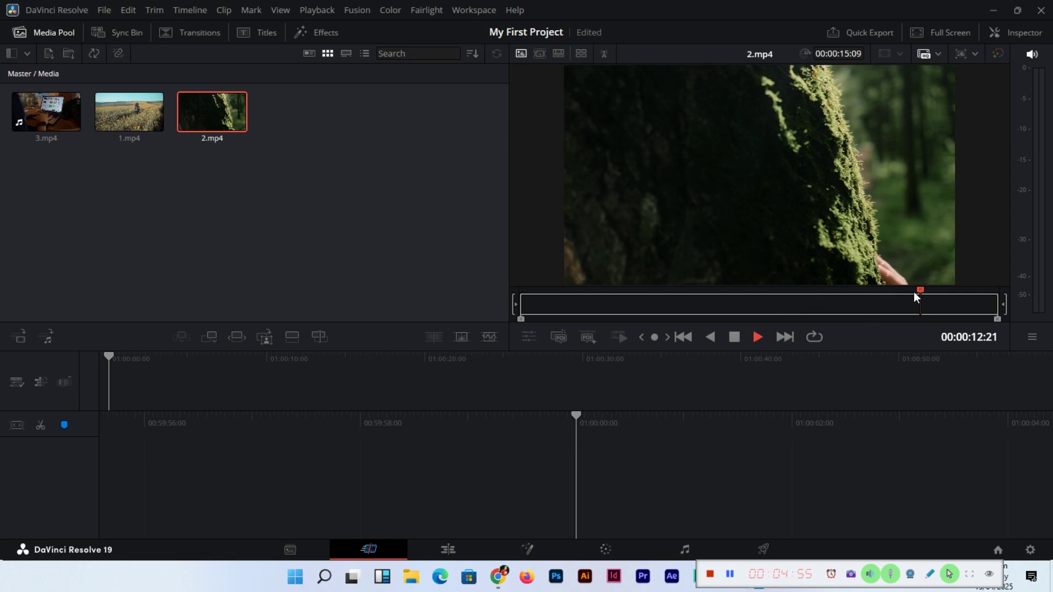
left_click_drag(917, 299, 664, 301)
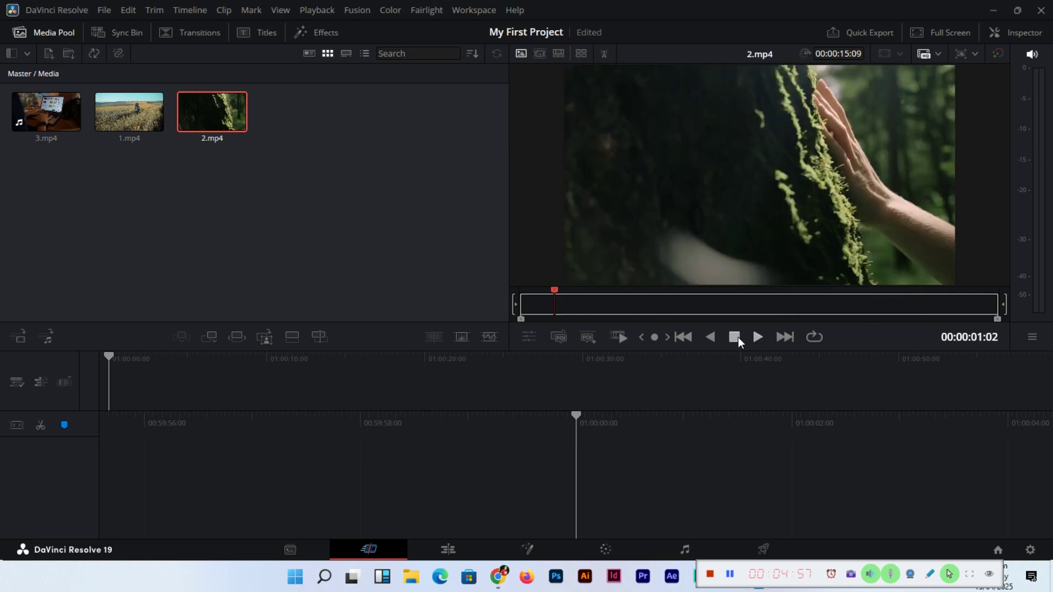